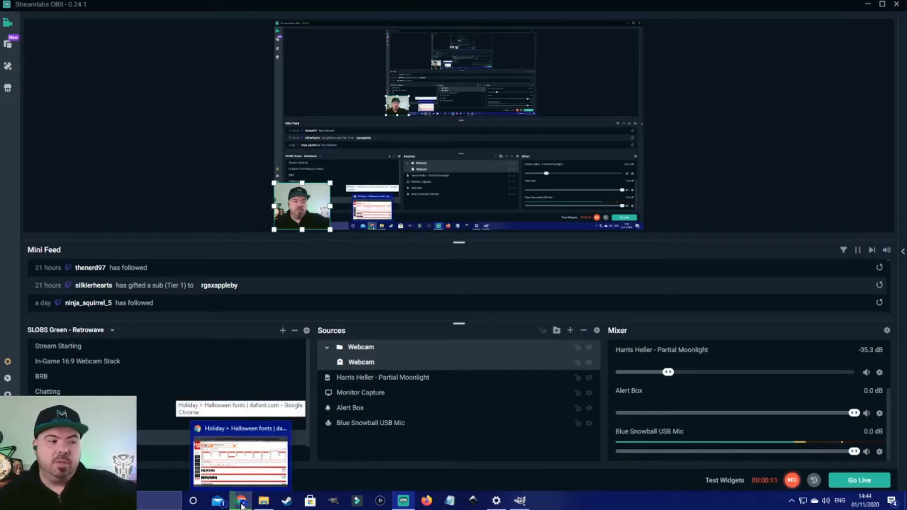
Step: Browse the Horror font category on dafont, scrolling through the font previews
left_click(242, 504)
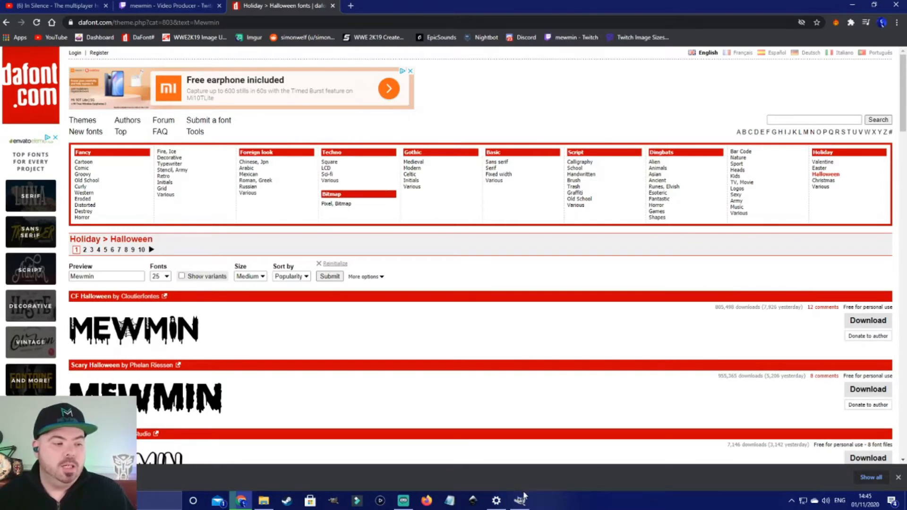
mouse_move(520, 505)
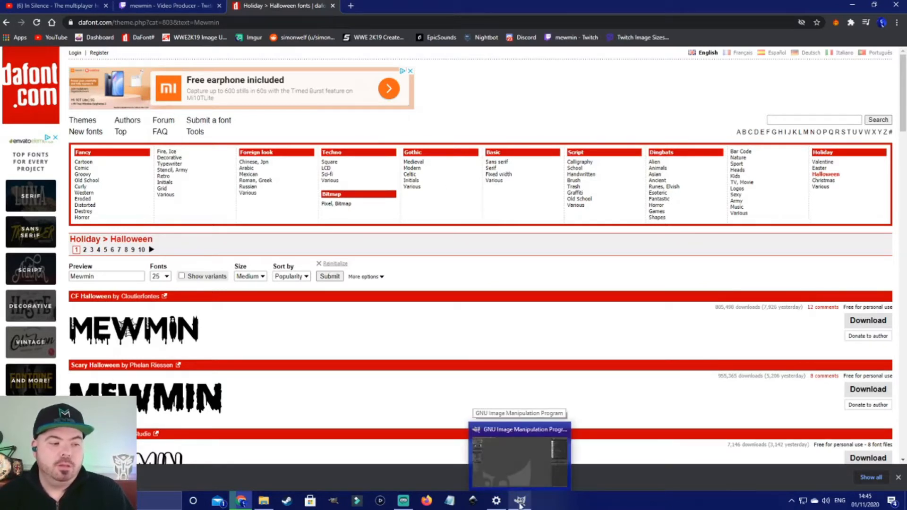
left_click(510, 471)
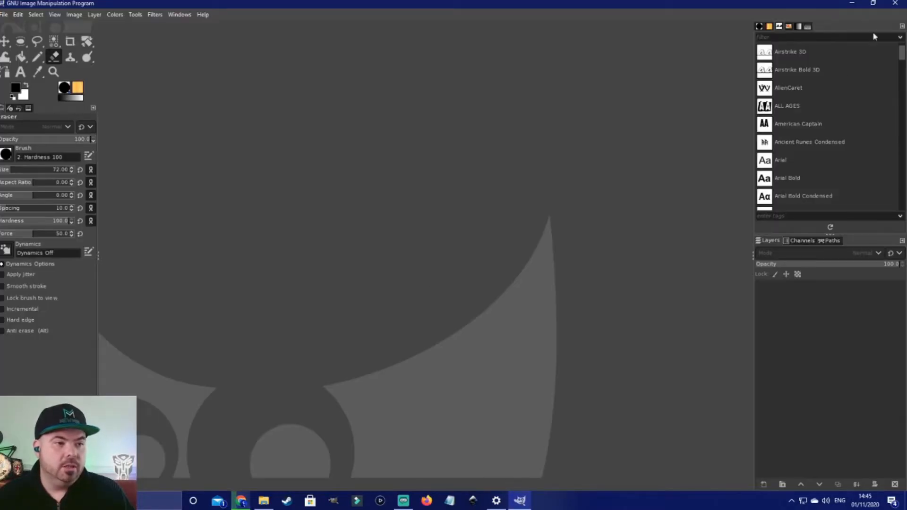
left_click(851, 4)
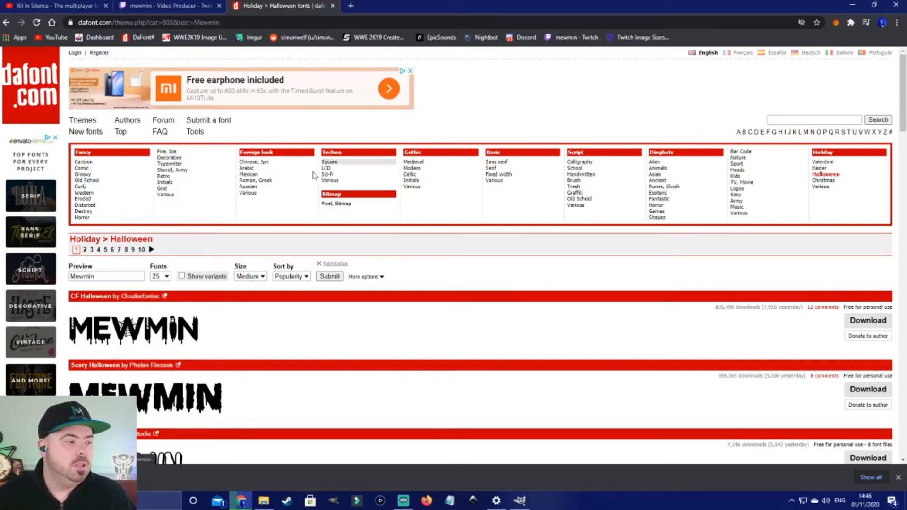
left_click(90, 219)
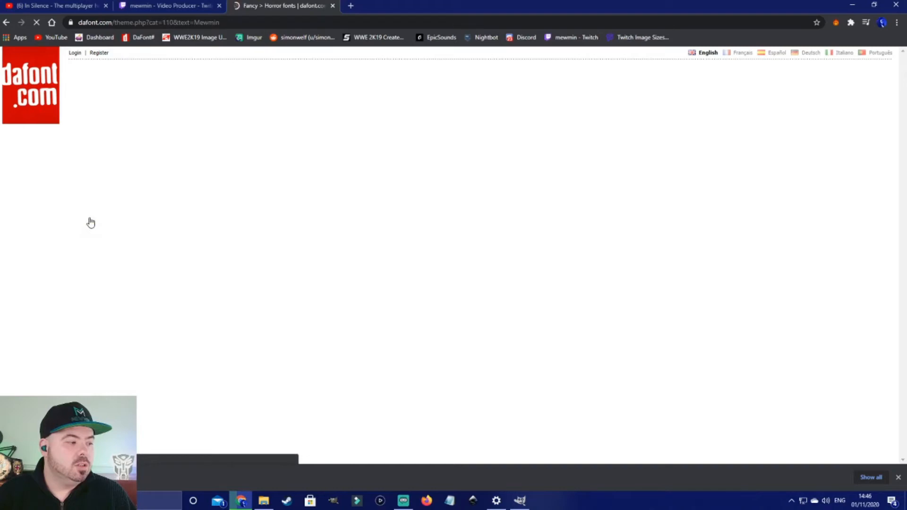
scroll(138, 319, "down", 2)
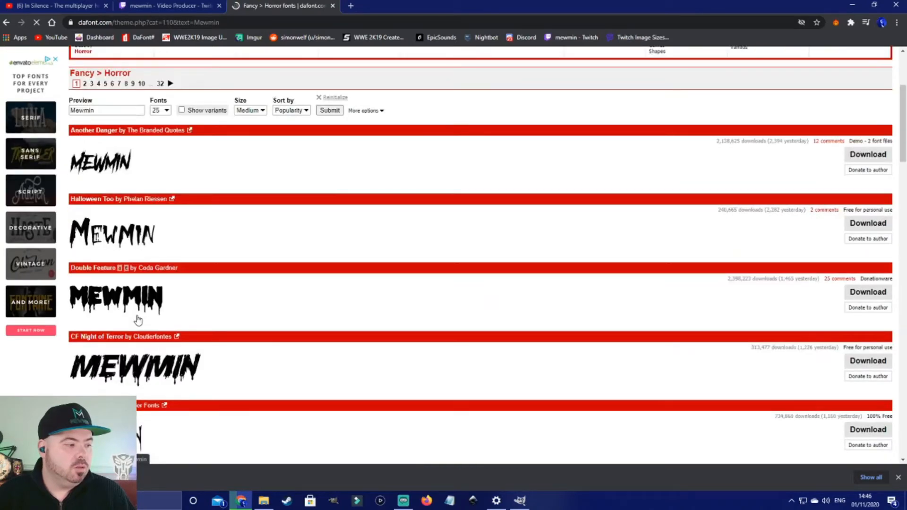
scroll(138, 320, "down", 15)
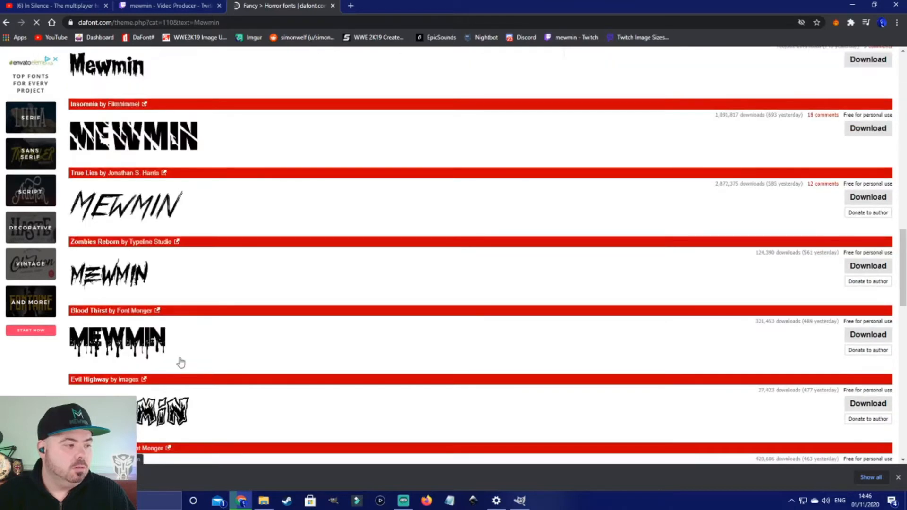
scroll(180, 362, "down", 8)
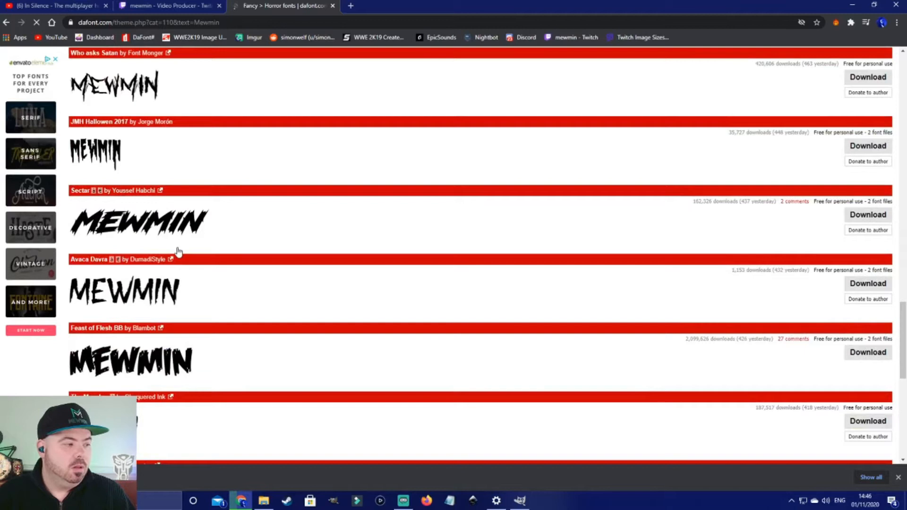
scroll(179, 252, "down", 9)
scroll(146, 339, "up", 20)
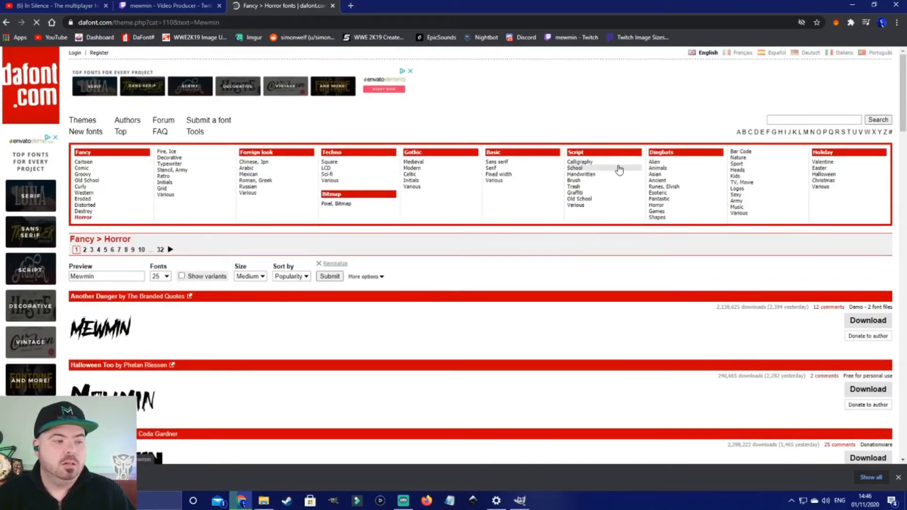
Step: Browse the Old School font category and scroll through its previews
left_click(744, 166)
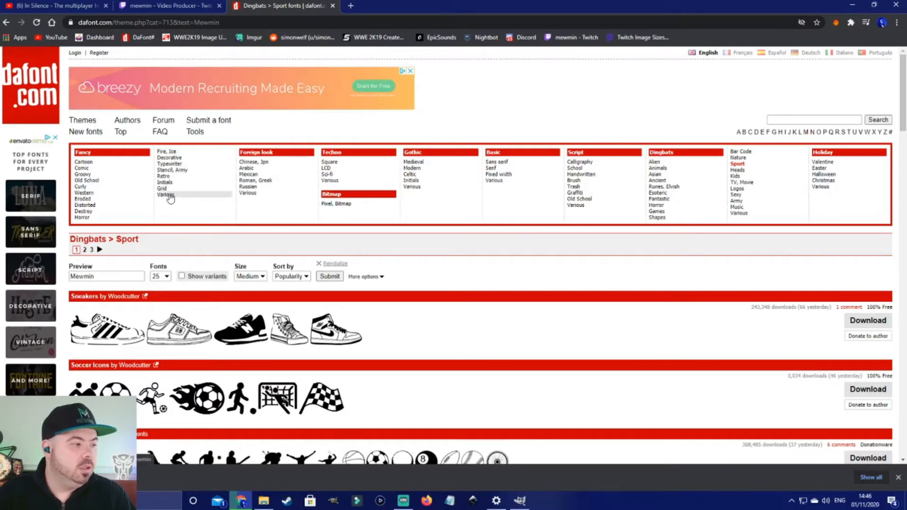
left_click(90, 180)
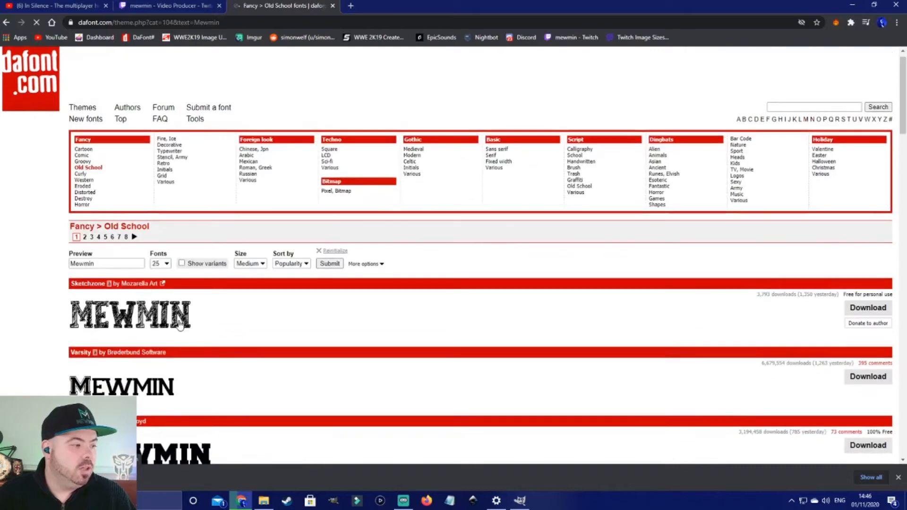
scroll(154, 338, "down", 3)
scroll(155, 338, "down", 3)
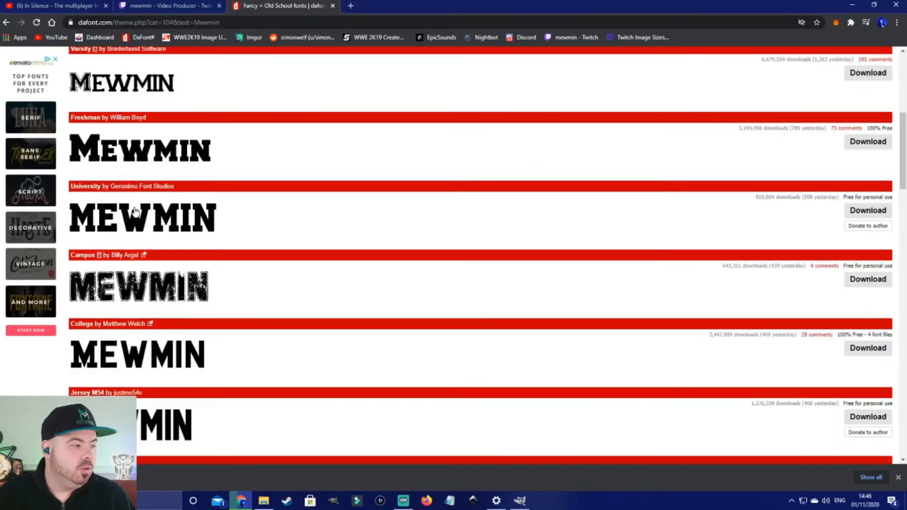
scroll(115, 372, "down", 10)
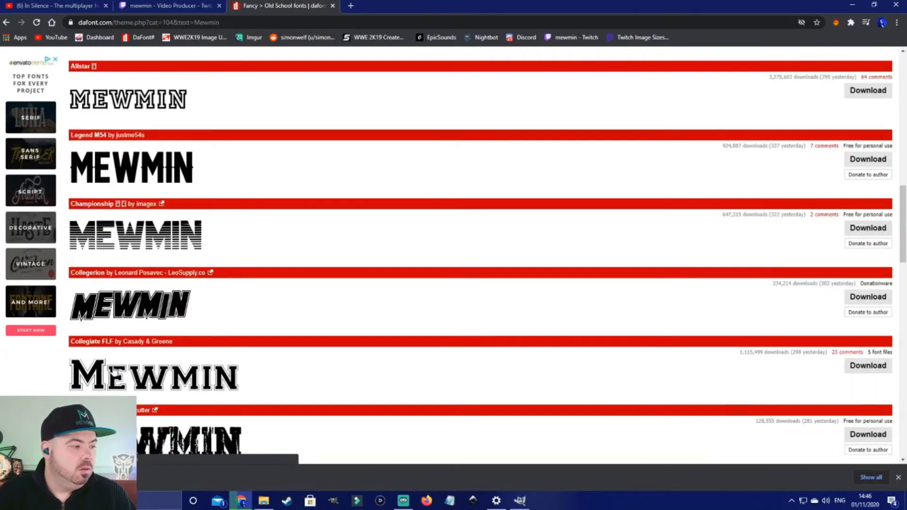
scroll(113, 370, "up", 15)
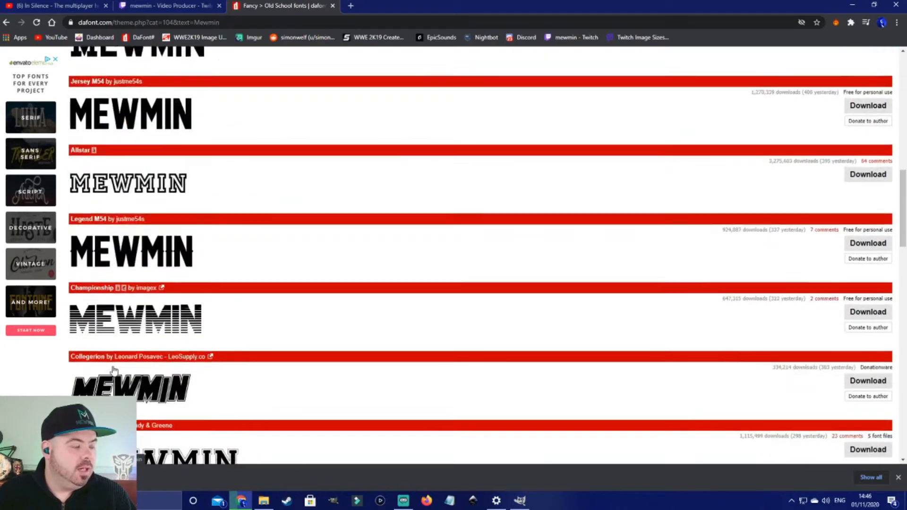
Step: Set the font preview text to halloween hallow and scroll through the Halloween font results
left_click(94, 170)
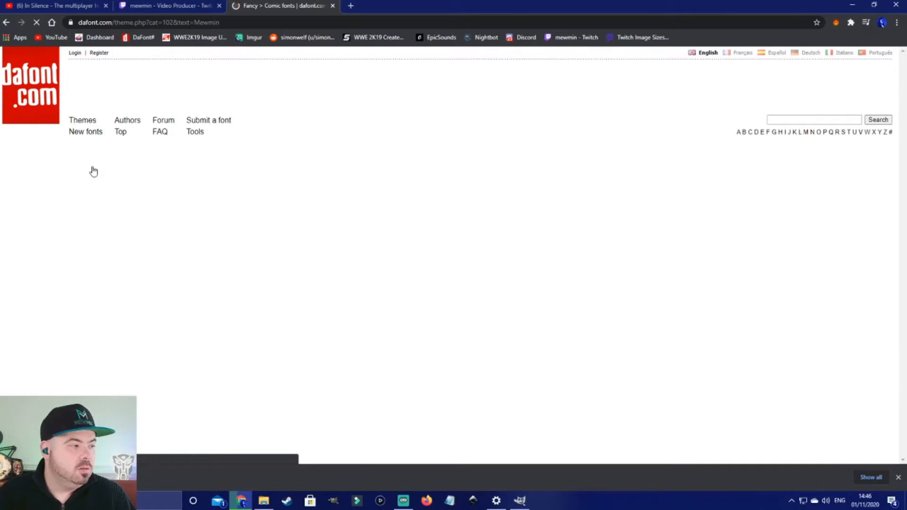
scroll(178, 325, "down", 5)
scroll(178, 325, "up", 7)
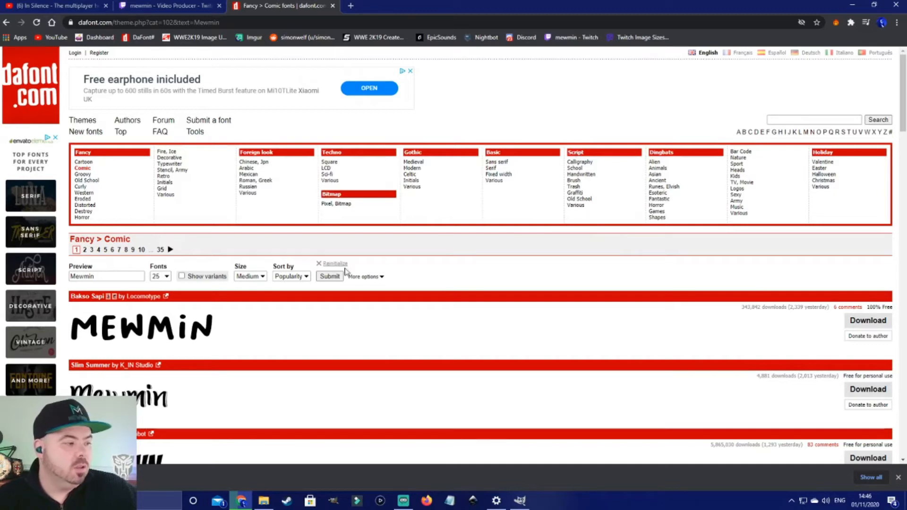
double_click(106, 274)
type("halloween hallow")
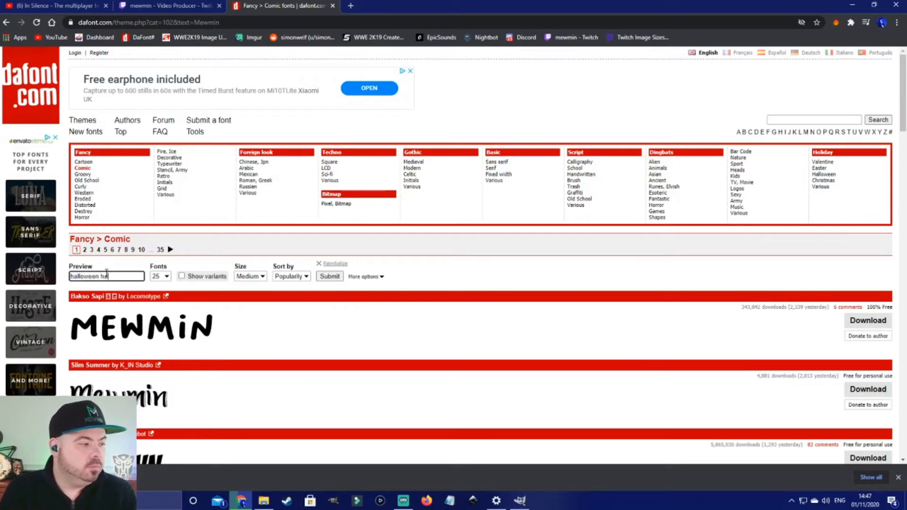
key("Return")
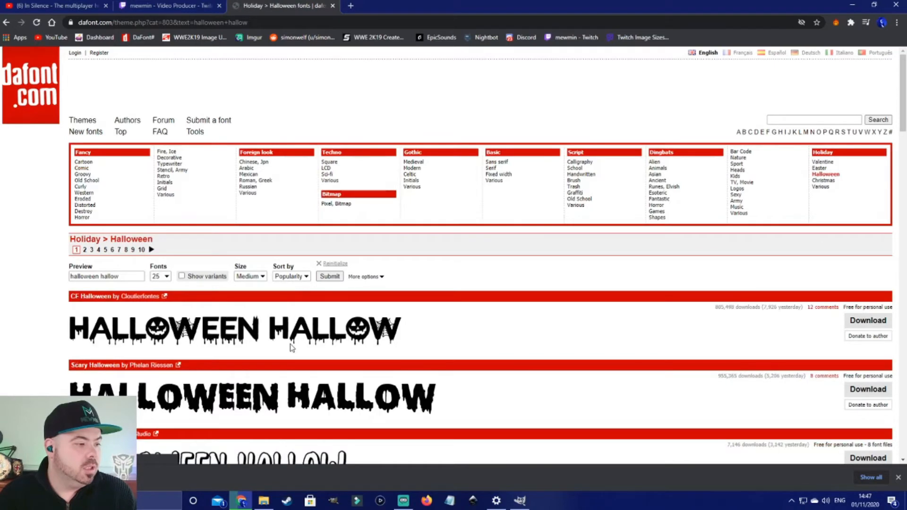
scroll(292, 348, "down", 12)
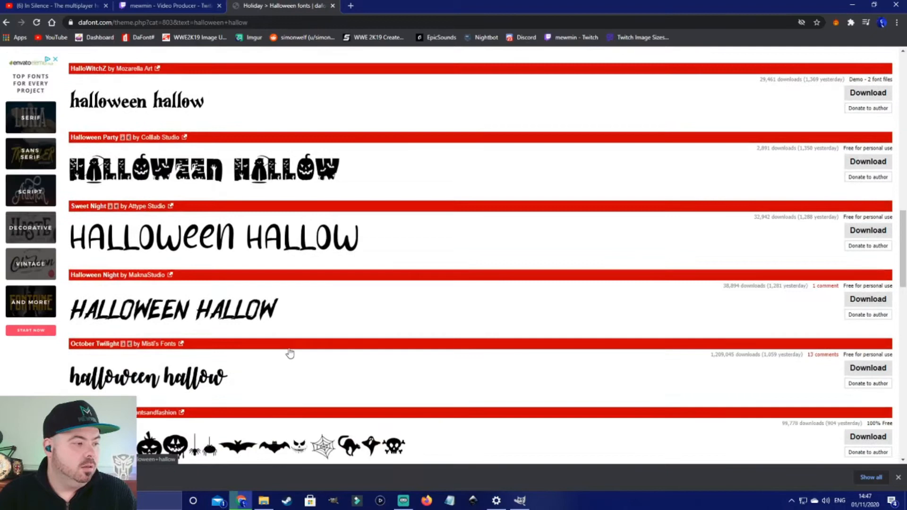
scroll(291, 352, "down", 5)
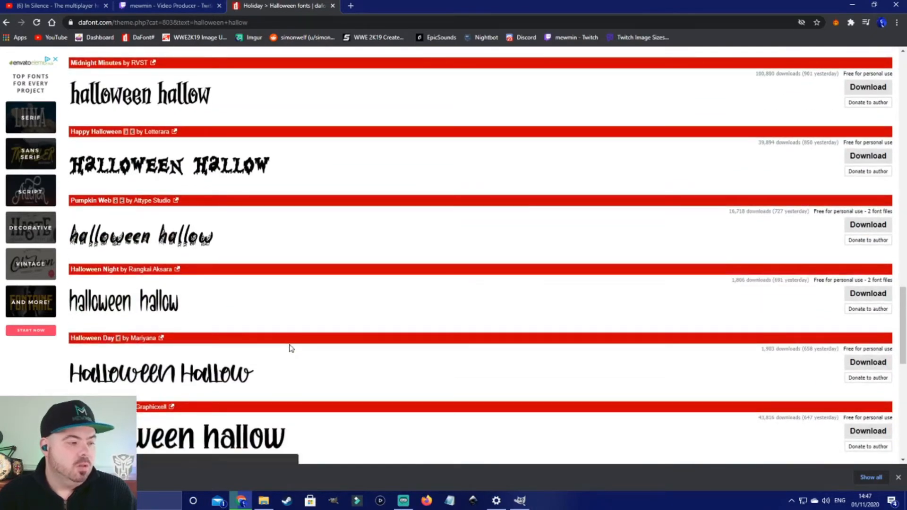
Step: Switch to GIMP and create a new 1920 × 1080 px image
left_click(524, 502)
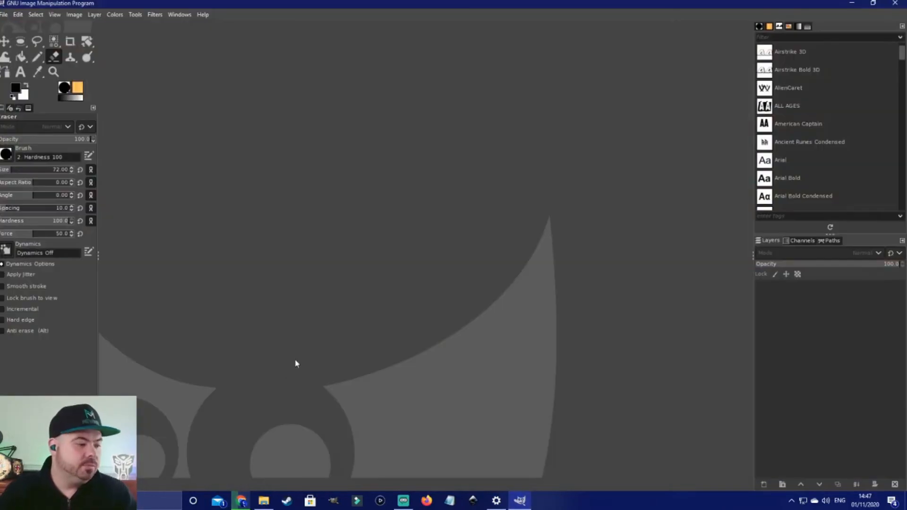
left_click(3, 15)
left_click(12, 24)
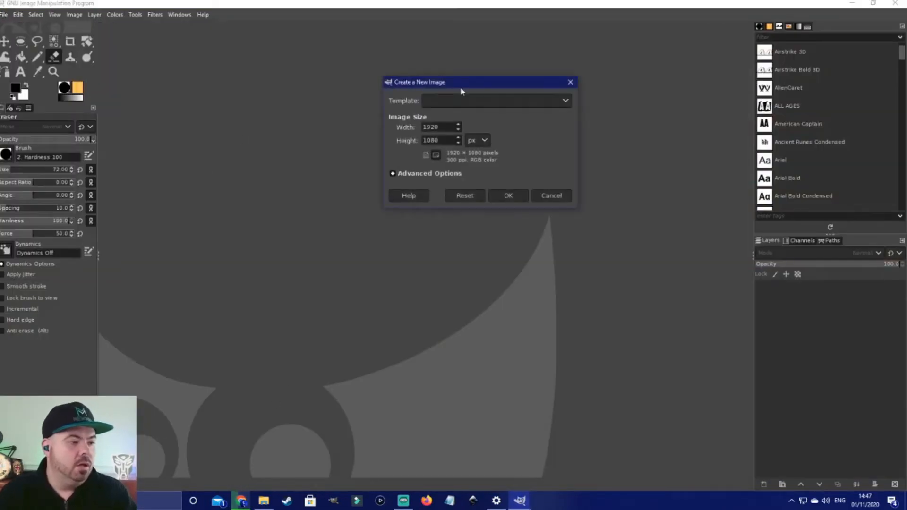
left_click(508, 195)
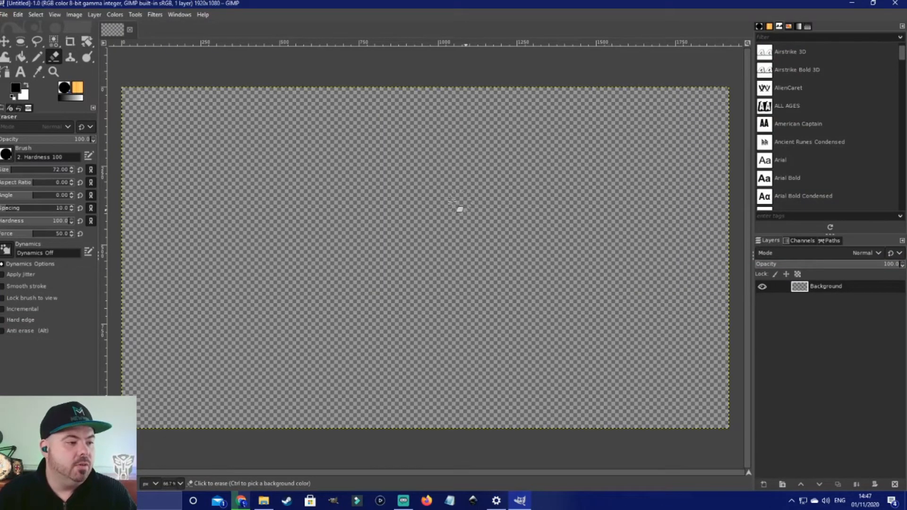
right_click(820, 288)
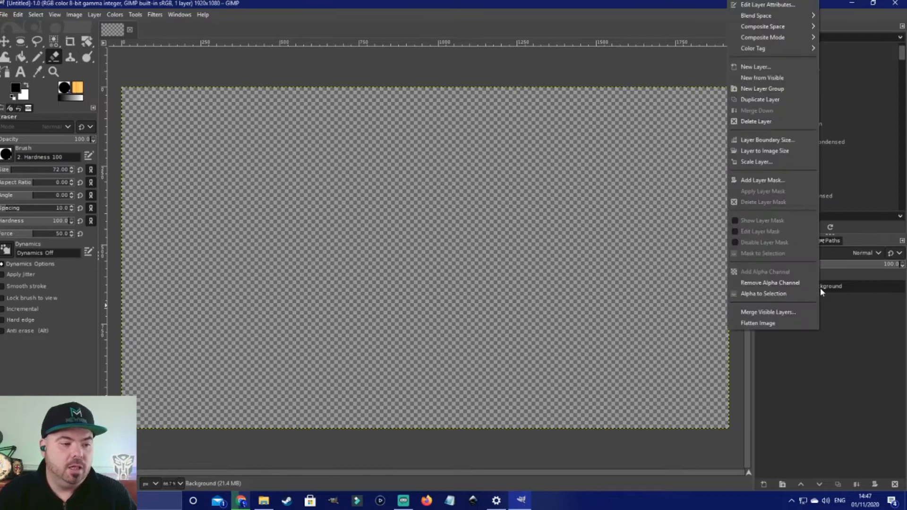
left_click(851, 364)
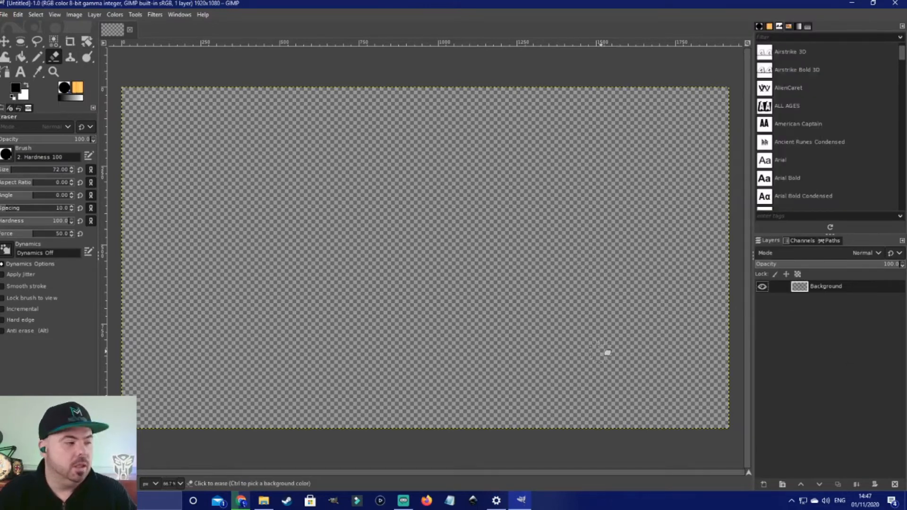
left_click(54, 45)
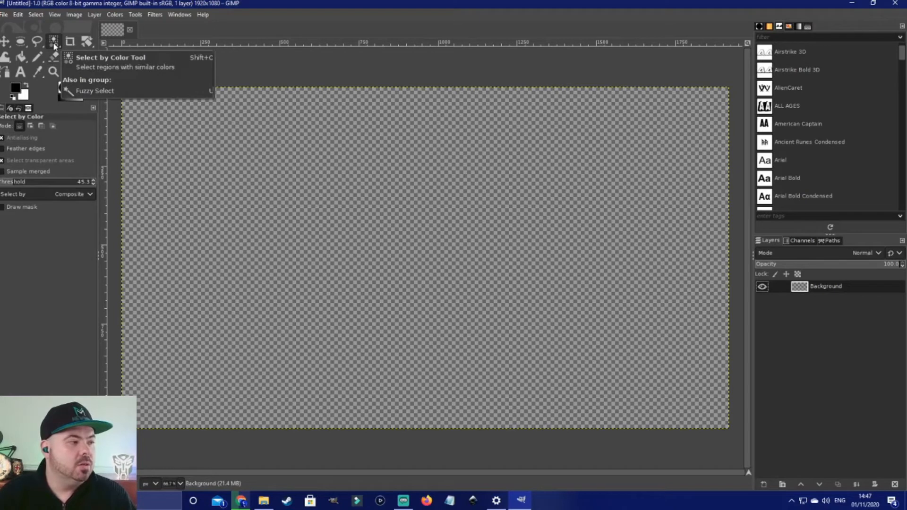
right_click(55, 46)
left_click(90, 46)
right_click(55, 47)
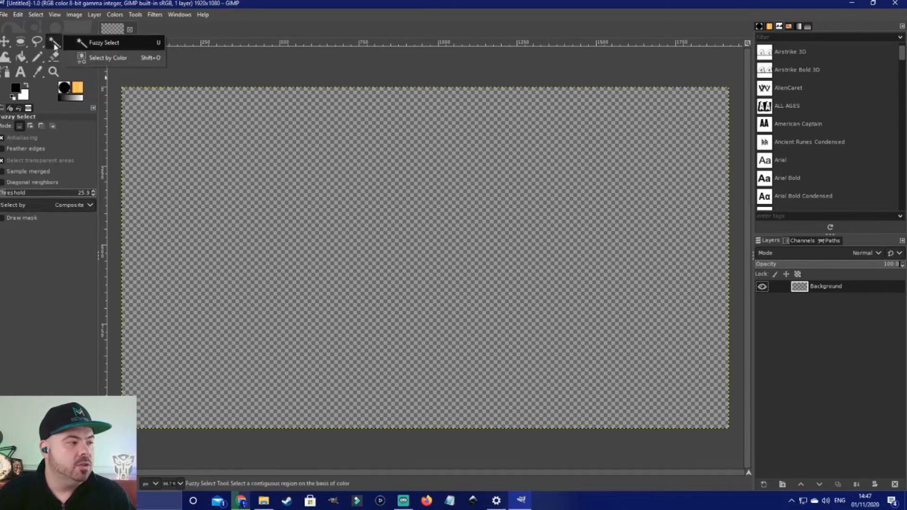
left_click(76, 57)
left_click(87, 44)
right_click(87, 45)
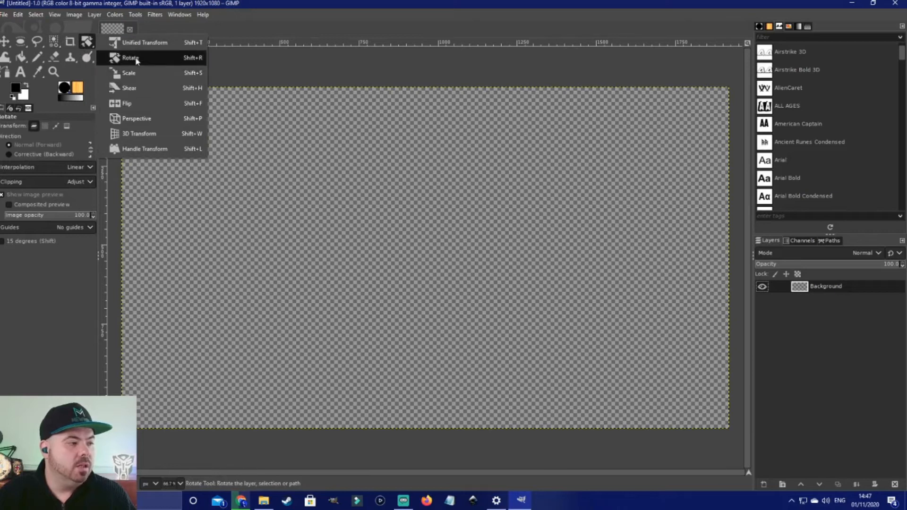
left_click(296, 138)
Step: With the Text tool, make white the text colour and choose the GrindAndDeath_Demo font from the font list
left_click(20, 71)
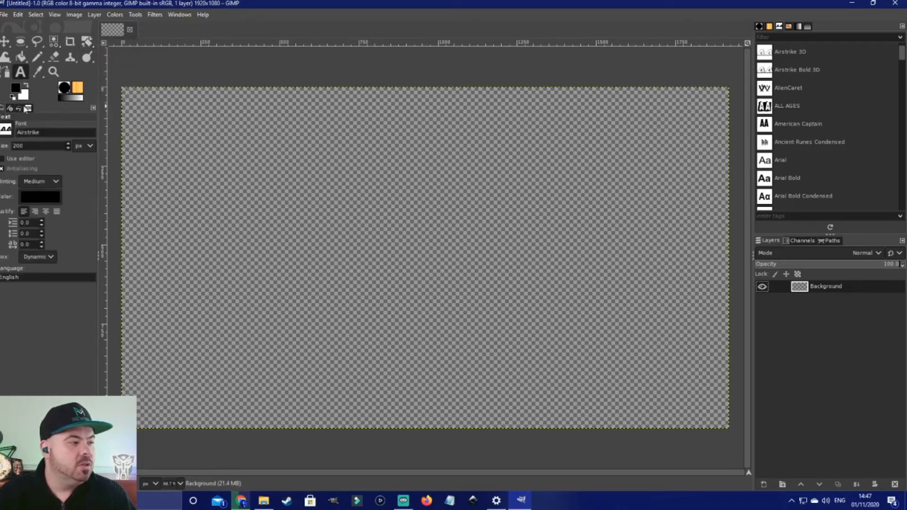
left_click(26, 87)
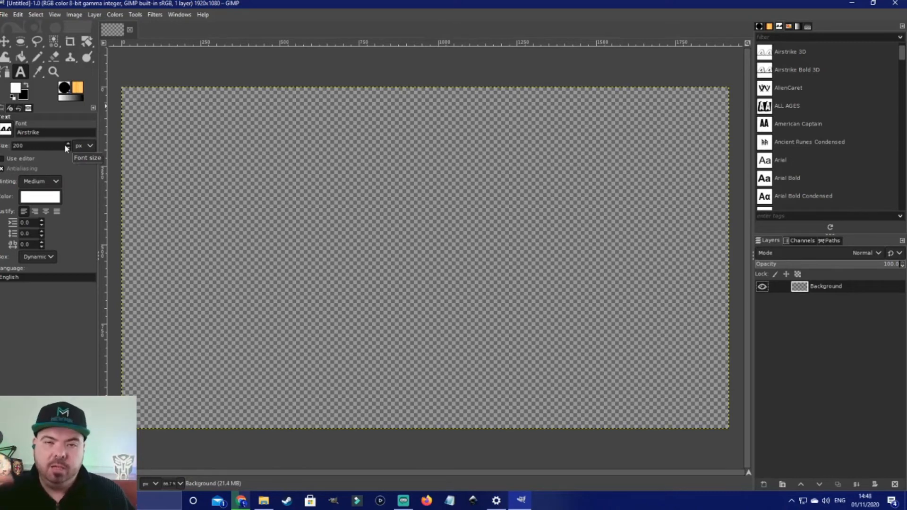
left_click(6, 129)
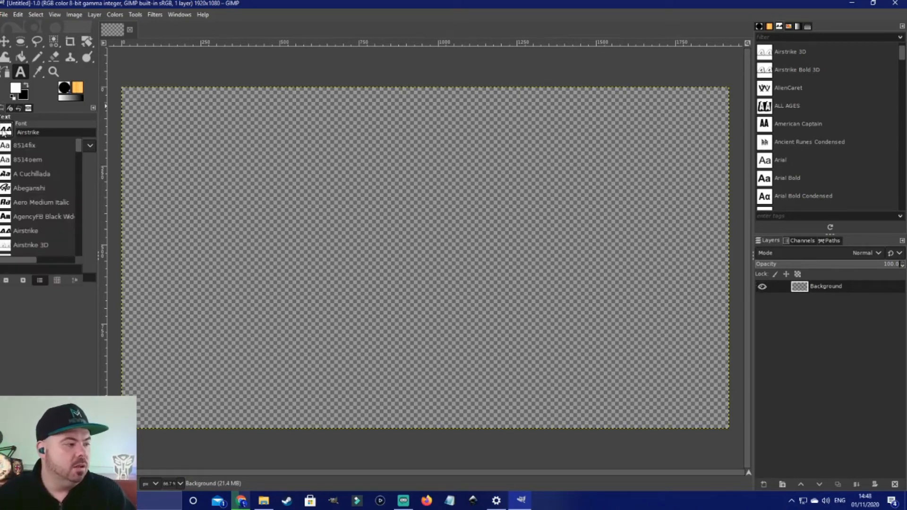
scroll(44, 177, "down", 2)
scroll(41, 174, "down", 5)
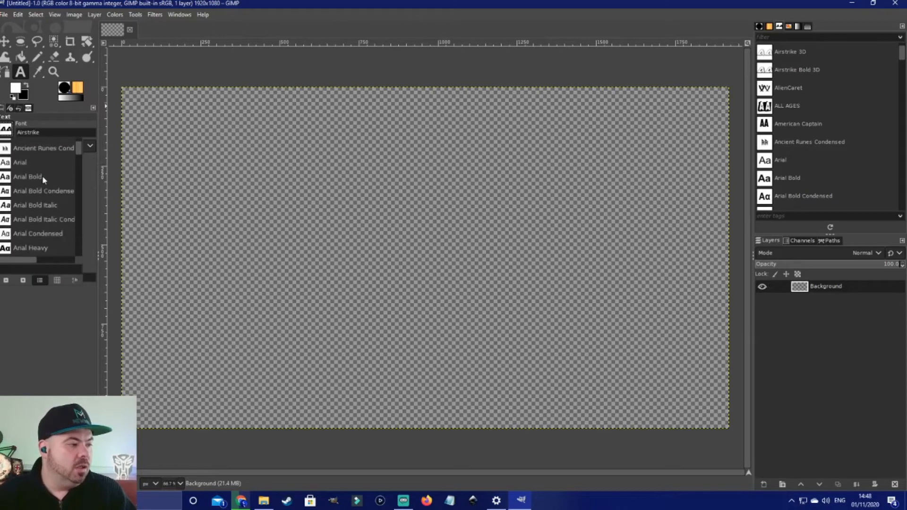
scroll(40, 189, "down", 5)
scroll(38, 201, "down", 2)
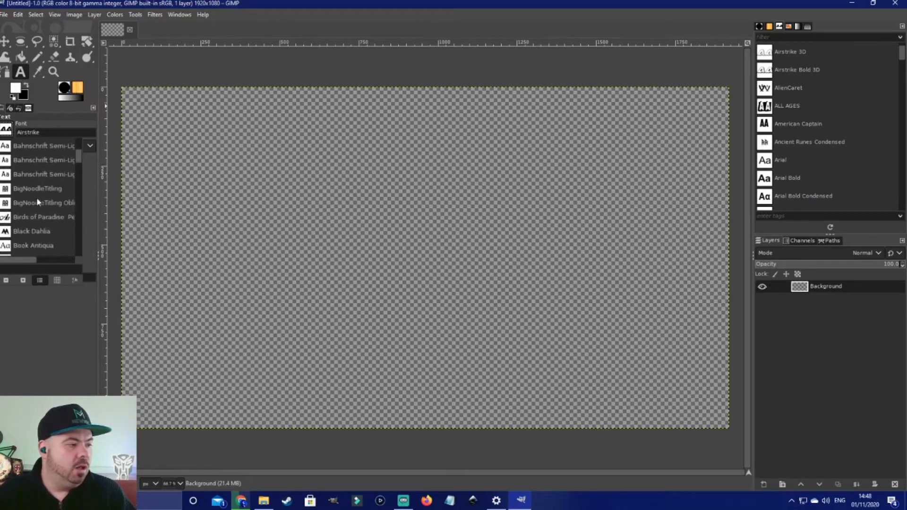
scroll(36, 209, "down", 5)
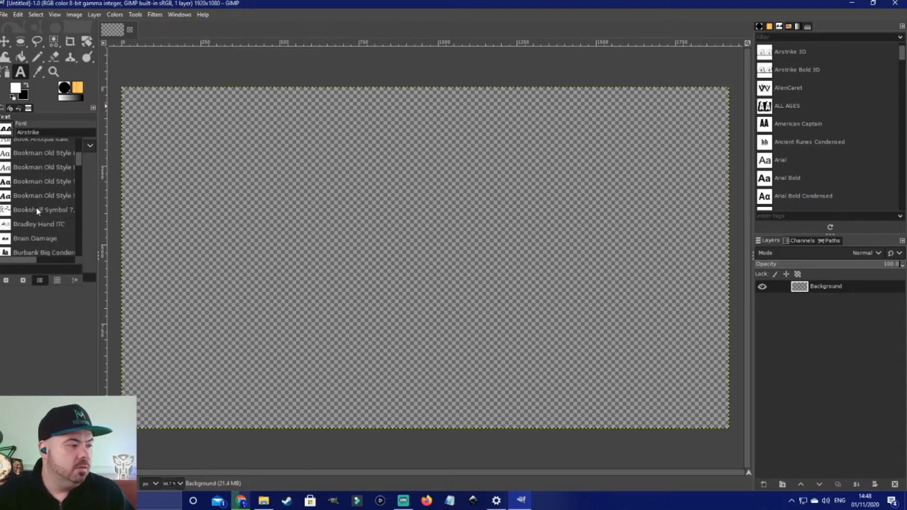
scroll(37, 211, "down", 6)
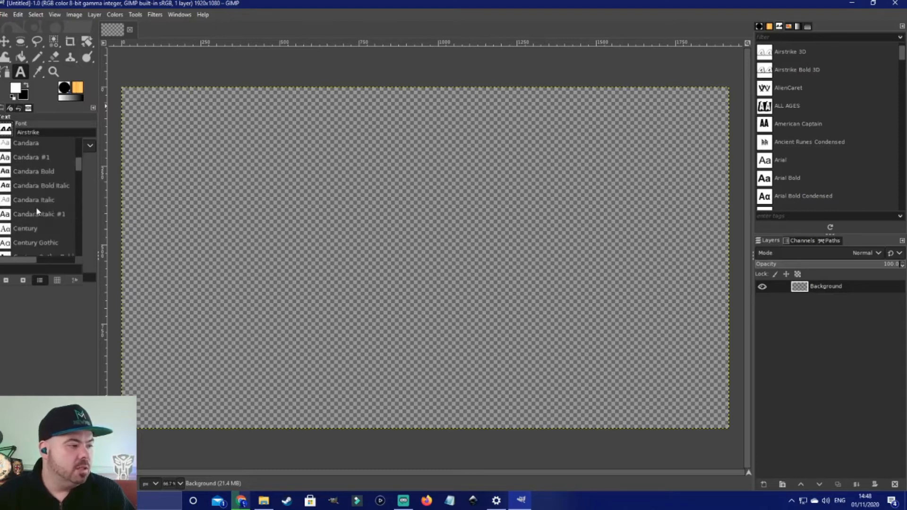
scroll(37, 211, "down", 8)
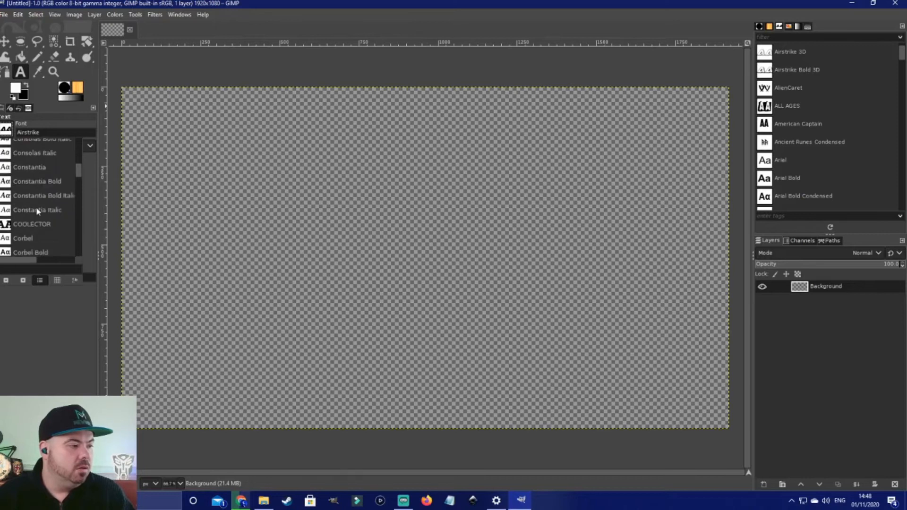
scroll(38, 212, "down", 7)
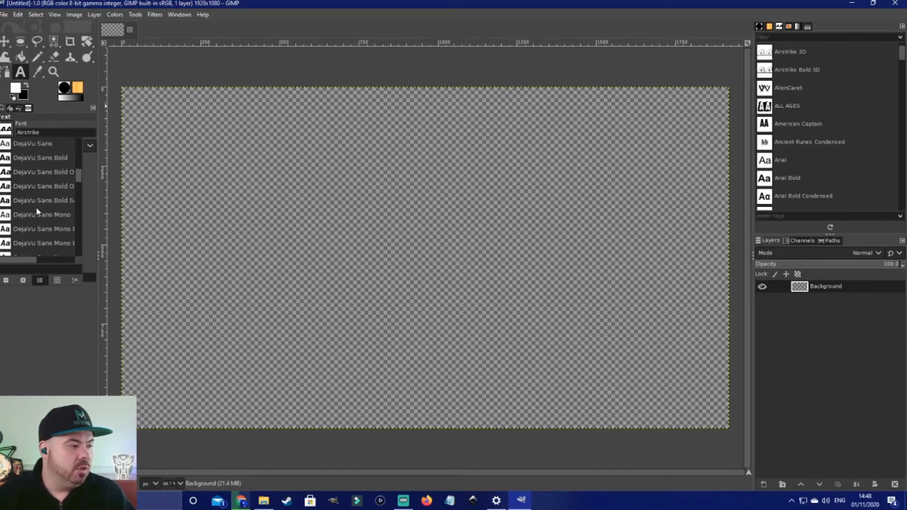
scroll(37, 211, "down", 4)
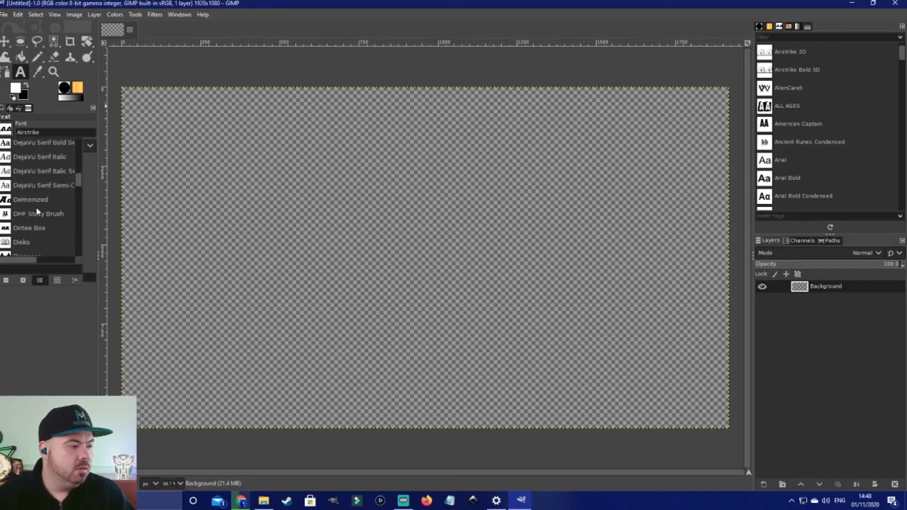
scroll(37, 212, "down", 4)
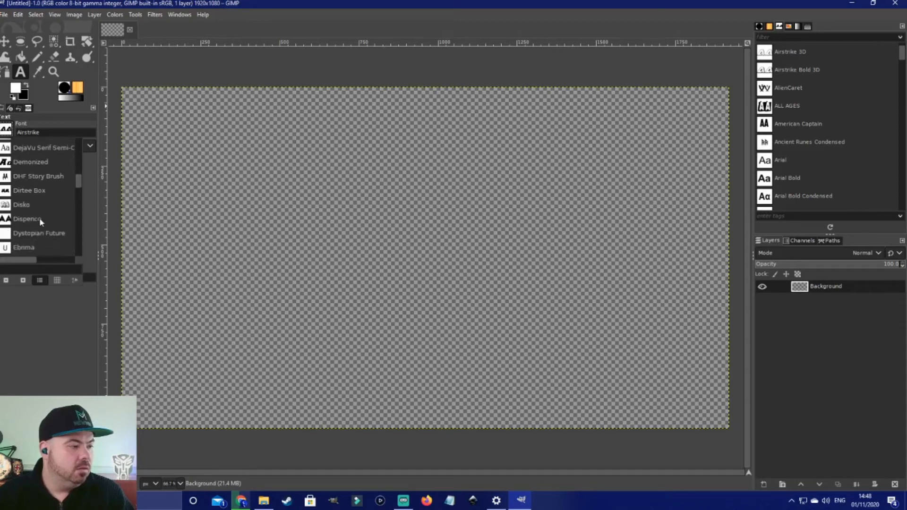
scroll(40, 221, "down", 4)
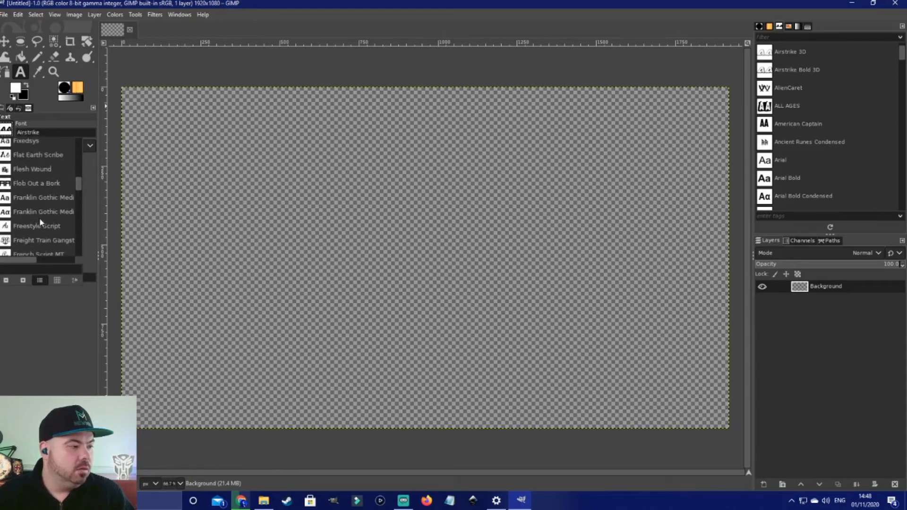
scroll(40, 222, "up", 8)
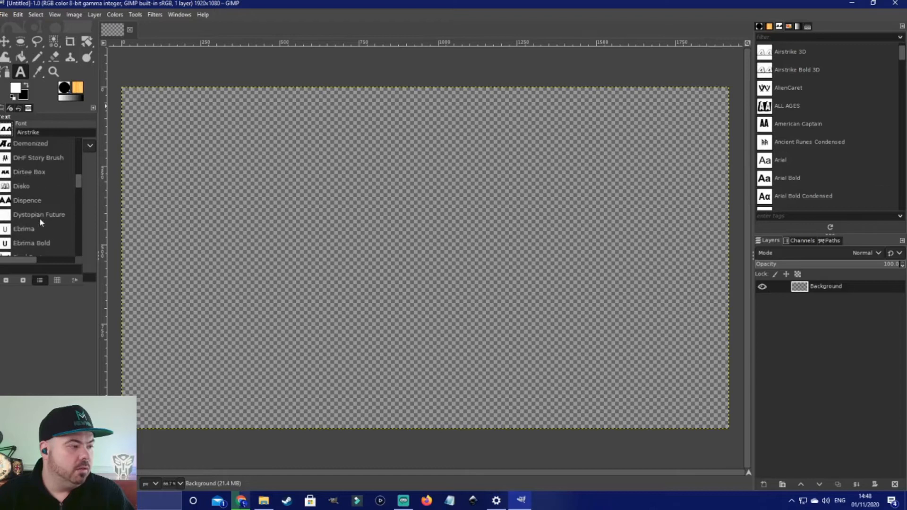
scroll(39, 221, "up", 10)
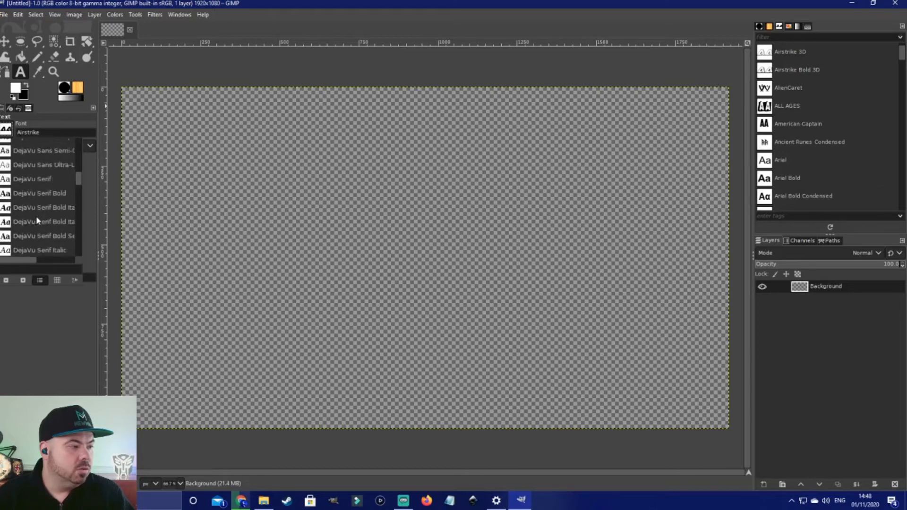
scroll(38, 220, "up", 1)
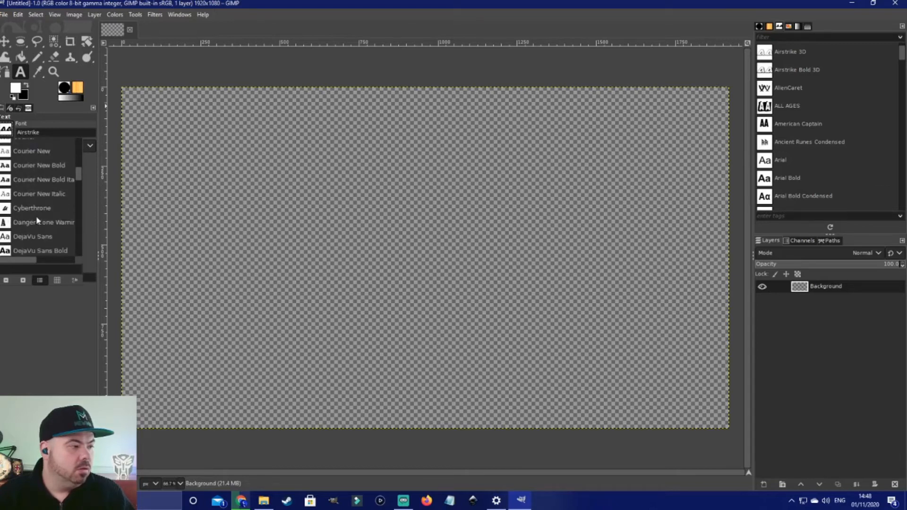
scroll(38, 220, "up", 10)
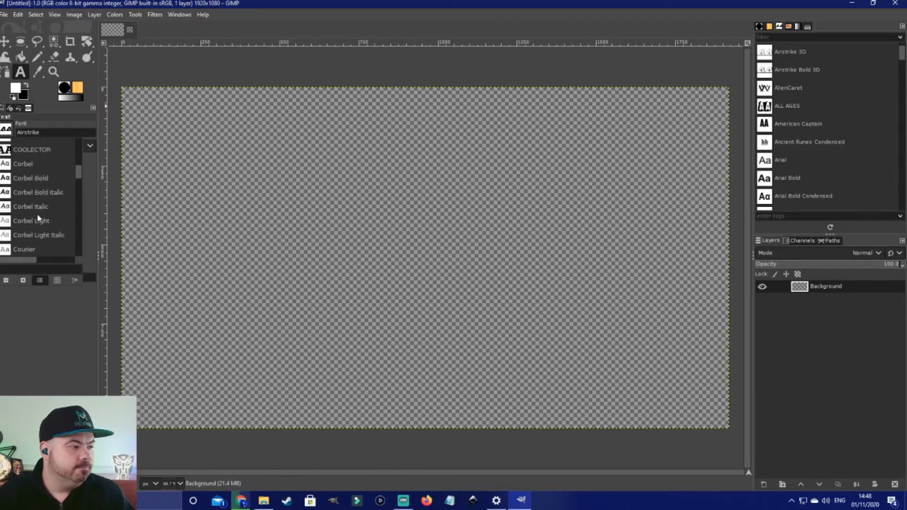
scroll(34, 223, "up", 5)
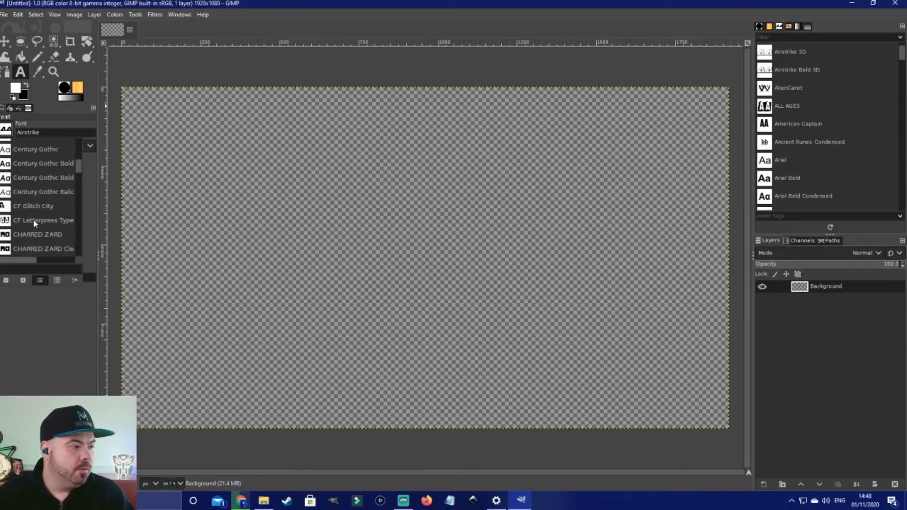
scroll(43, 221, "up", 8)
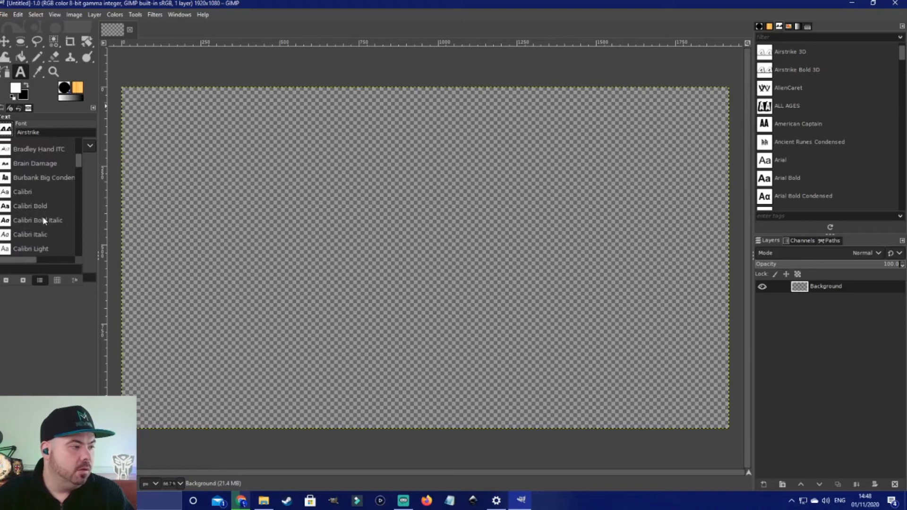
scroll(43, 221, "down", 7)
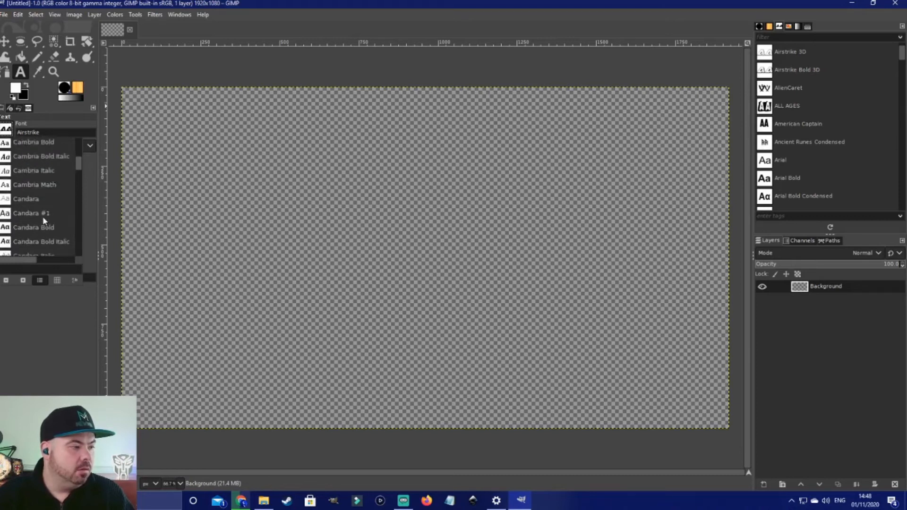
scroll(44, 221, "down", 6)
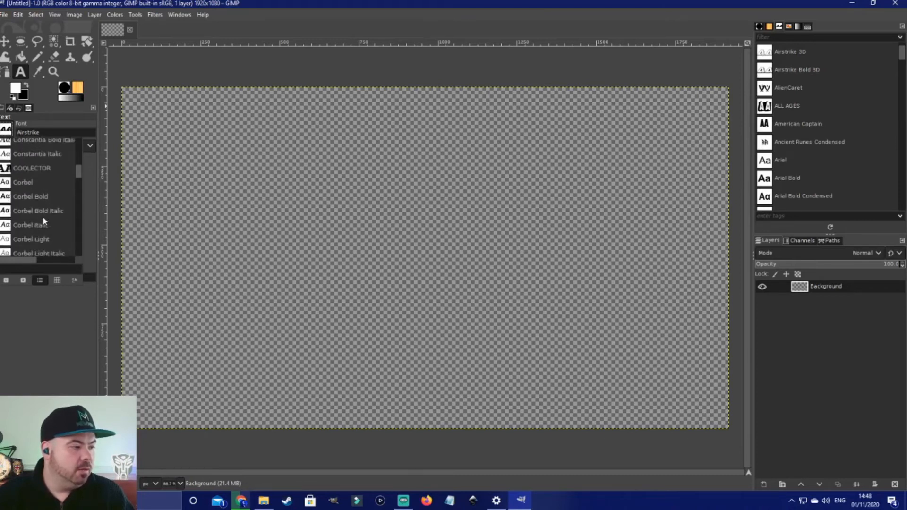
scroll(43, 220, "down", 6)
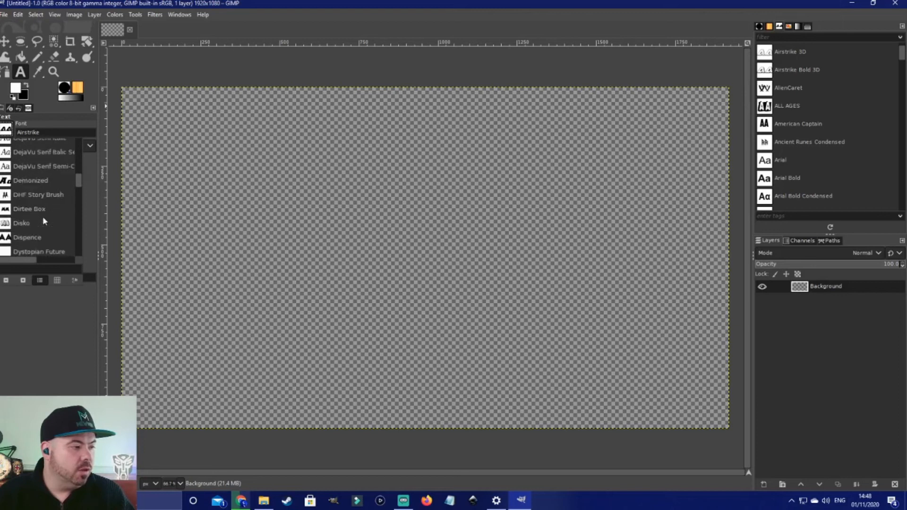
scroll(43, 221, "down", 3)
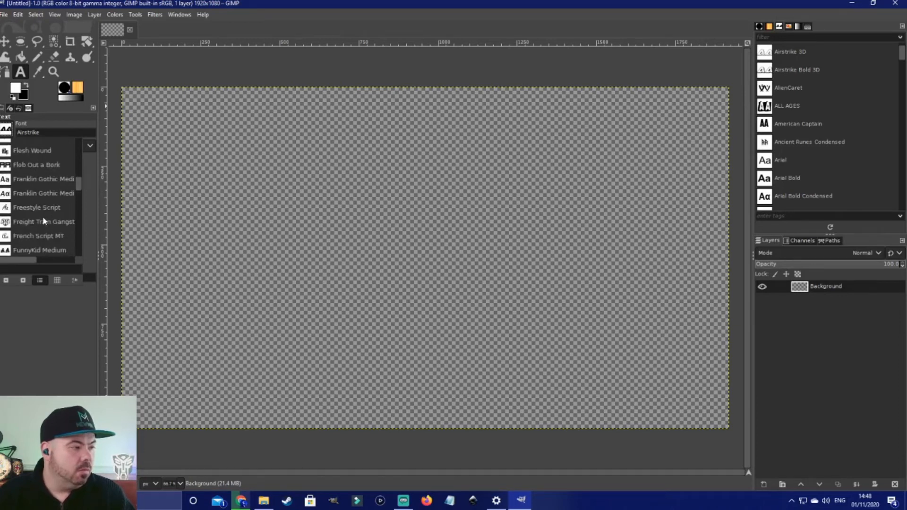
scroll(43, 221, "down", 2)
scroll(44, 220, "down", 3)
scroll(43, 221, "down", 5)
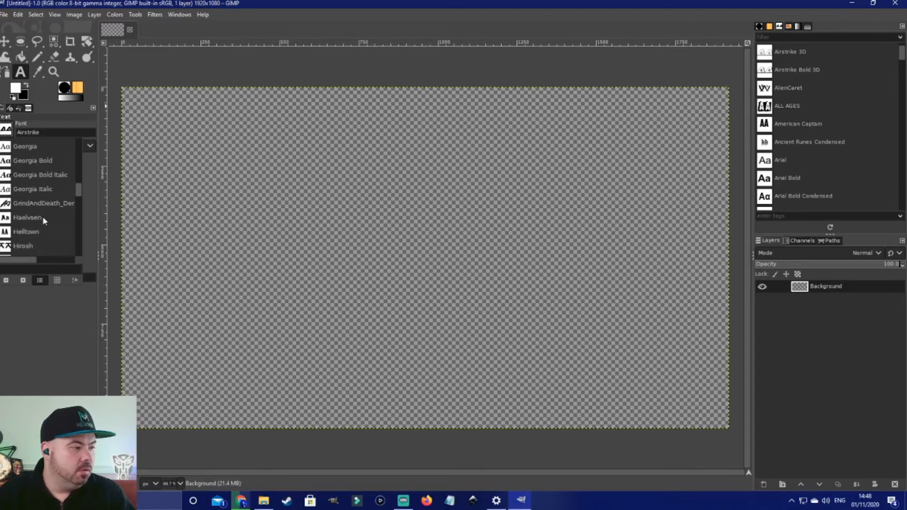
left_click(44, 204)
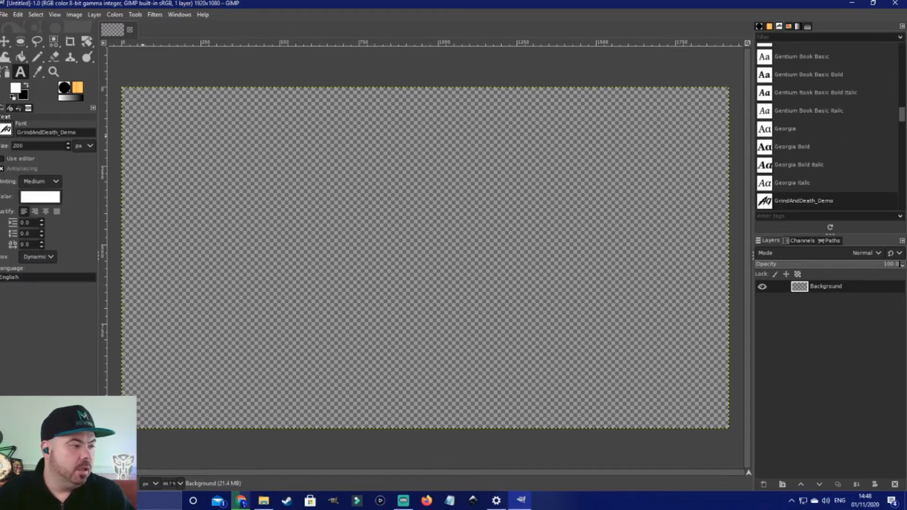
Step: Draw a wide text box across the upper canvas and add a horizontal guide through the canvas centre
left_click_drag(158, 165, 687, 312)
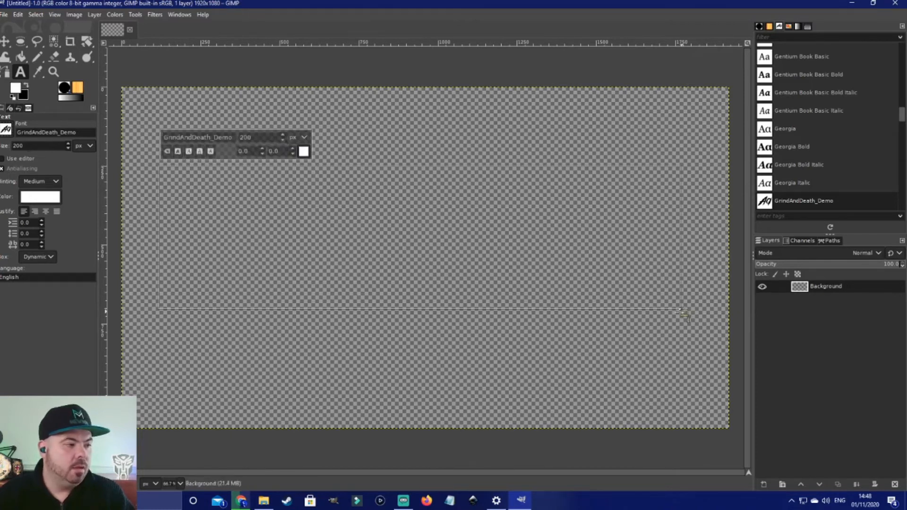
left_click(76, 15)
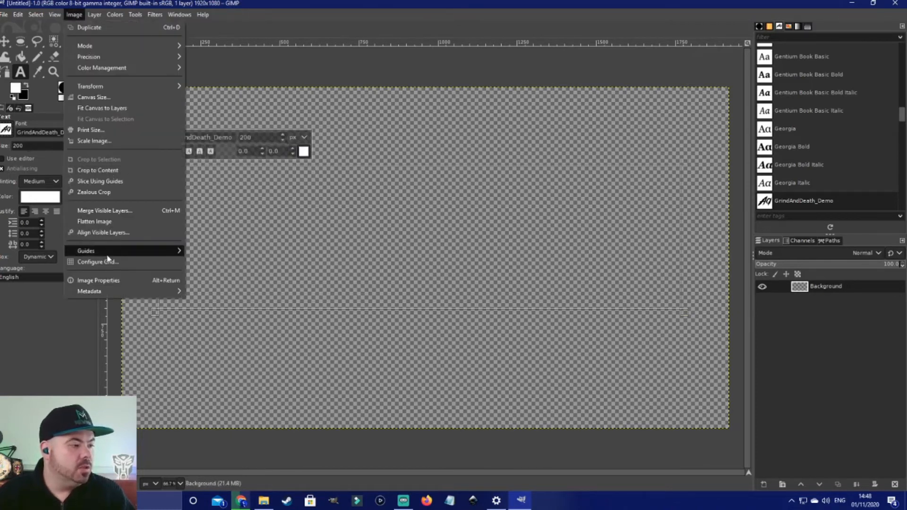
mouse_move(151, 252)
left_click(213, 252)
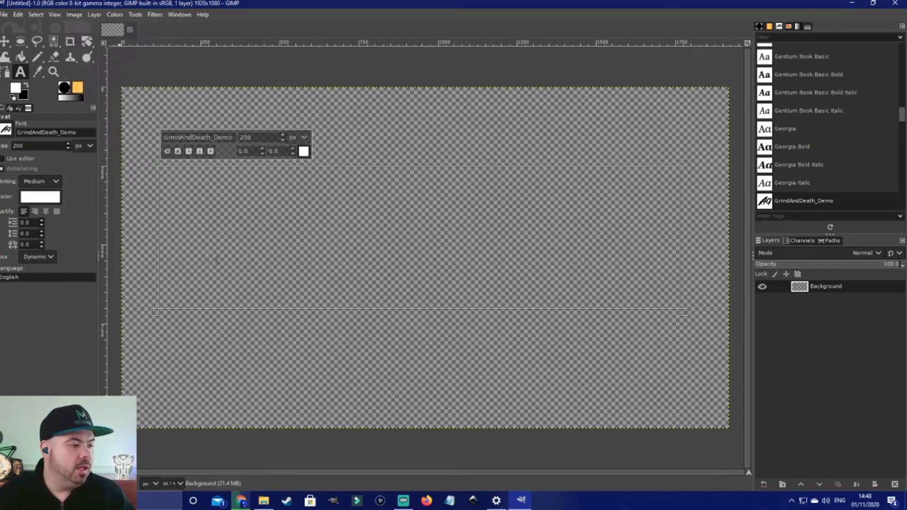
left_click(477, 303)
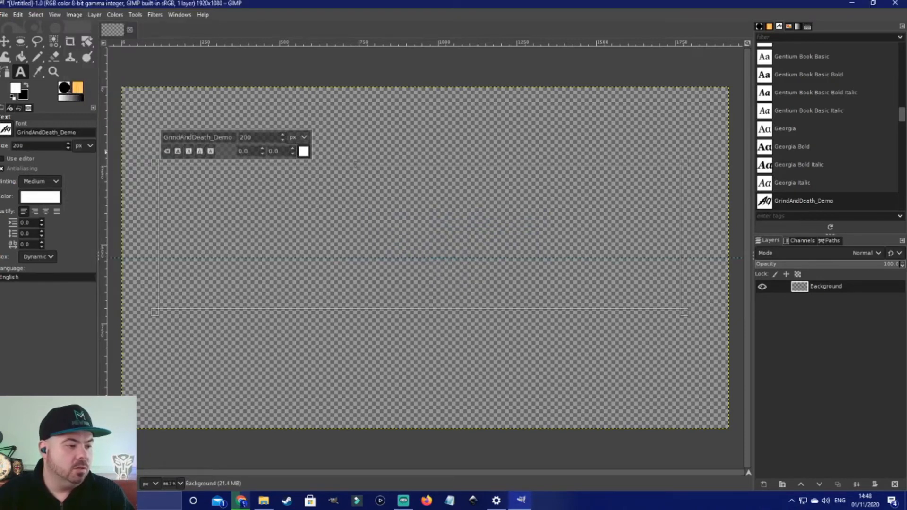
Step: Add a vertical guide by percent through the centre of the canvas
left_click(75, 15)
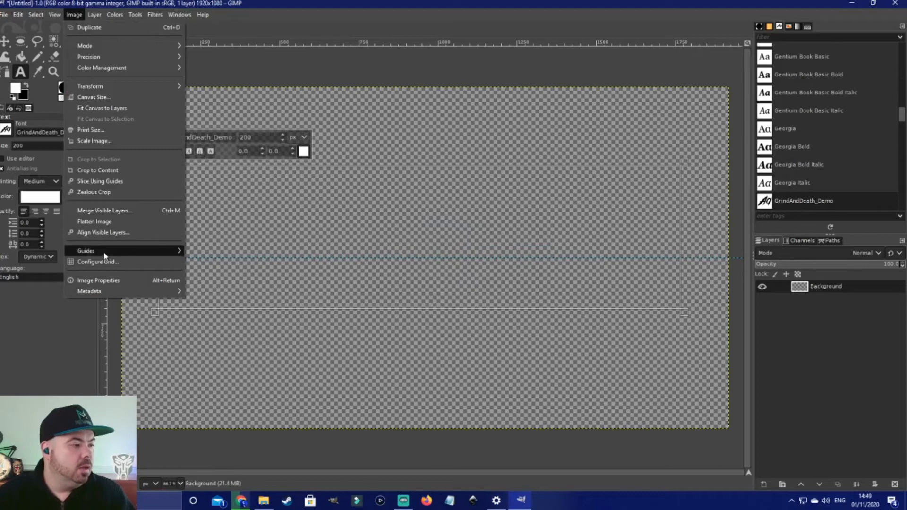
mouse_move(104, 254)
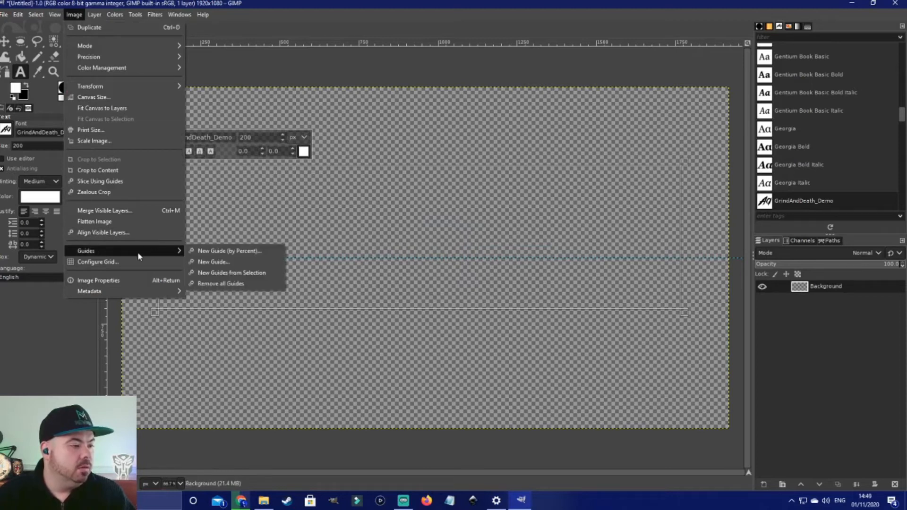
left_click(223, 250)
left_click(474, 237)
left_click(458, 257)
left_click(488, 302)
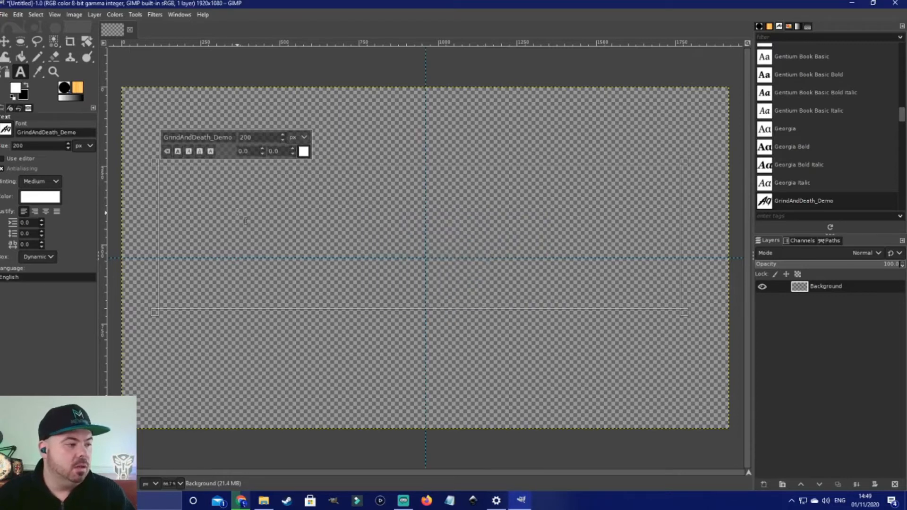
Step: Type HALLOWEEN into the text box
type("h")
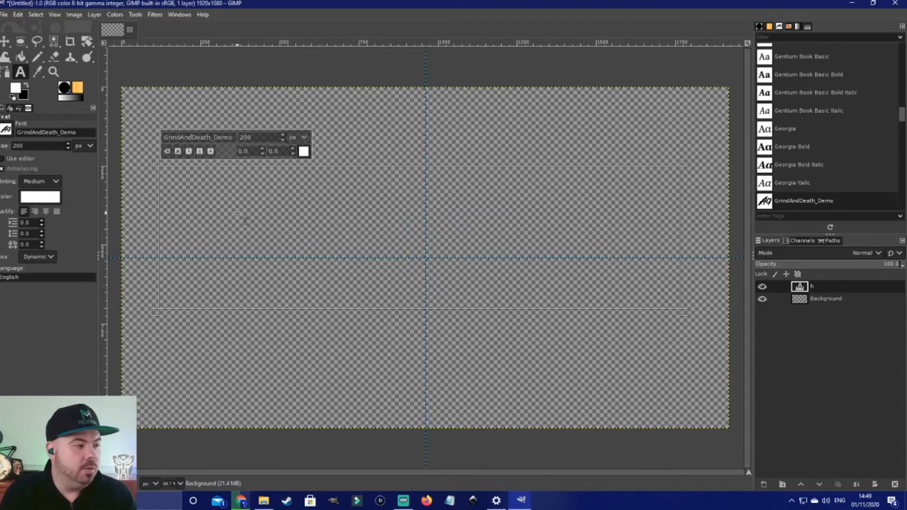
key("BackSpace")
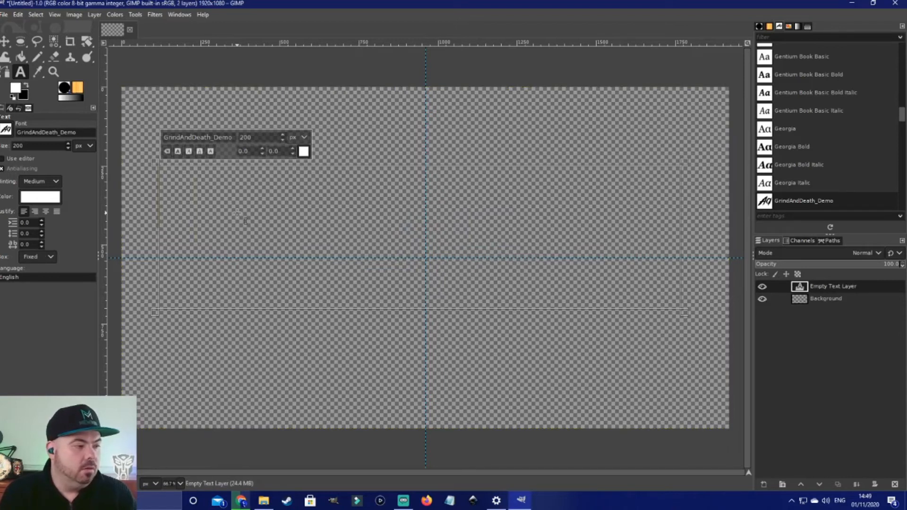
type("HA")
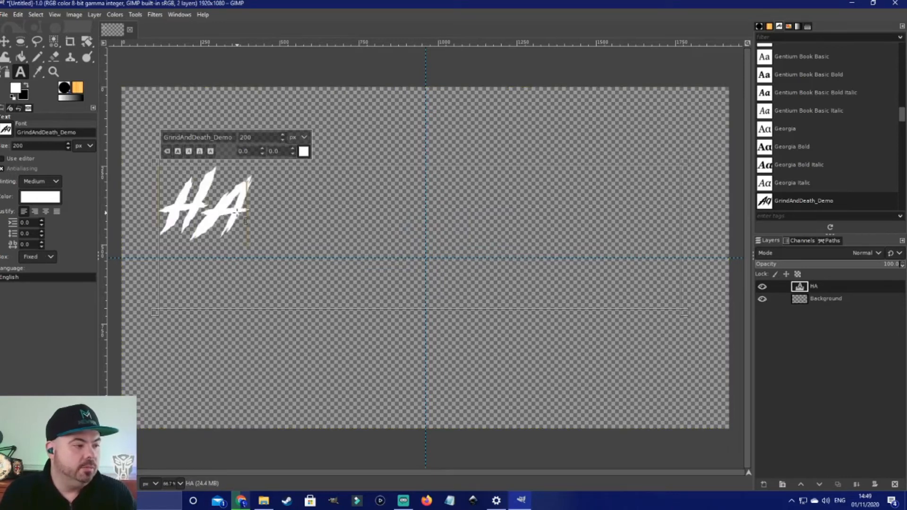
type("LLOWEEN")
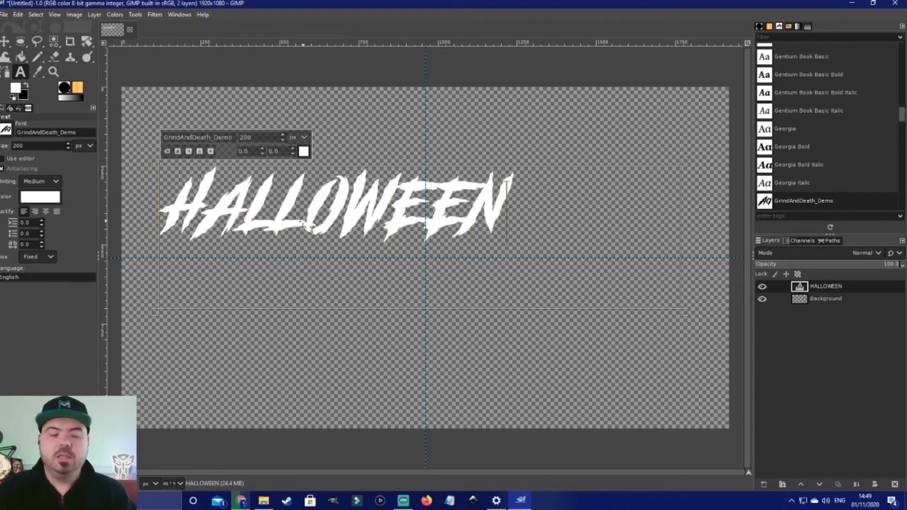
Step: Commit the text and move the HALLOWEEN text layer to the centre of the canvas on the guides
left_click(683, 214)
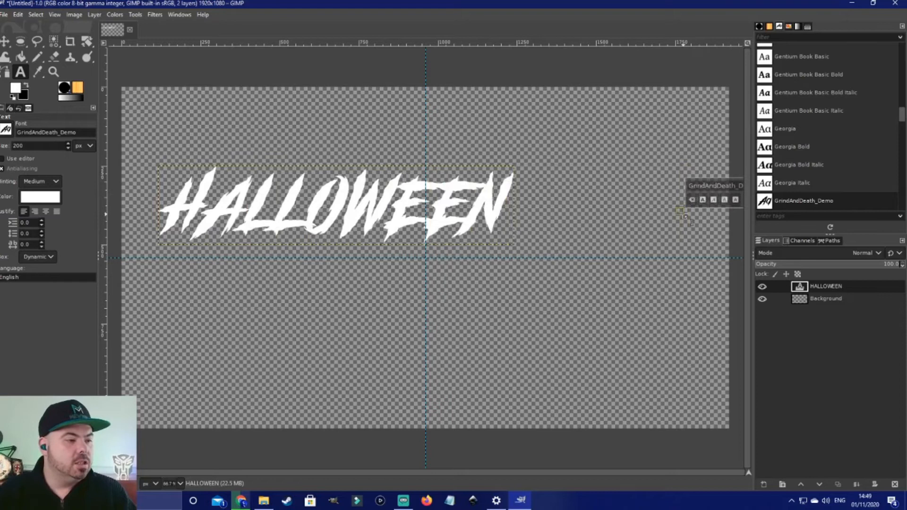
left_click(5, 42)
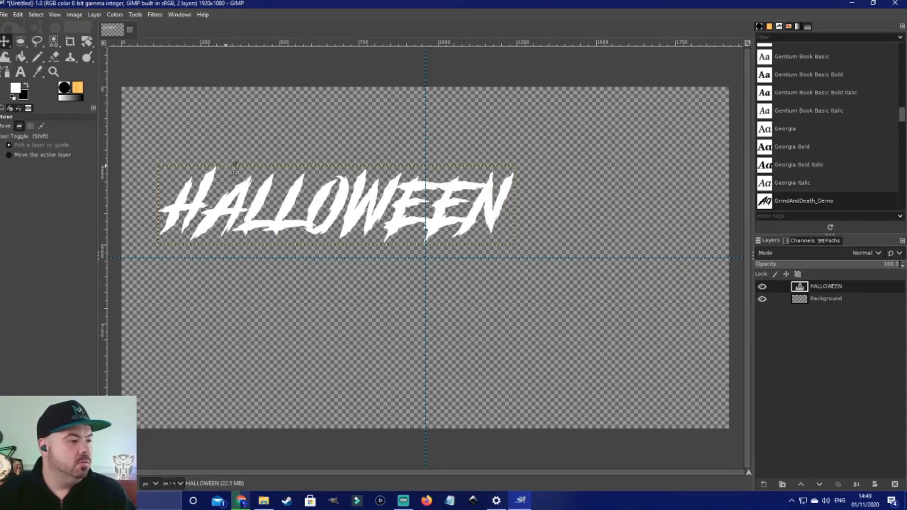
left_click_drag(300, 196, 464, 277)
key("ctrl")
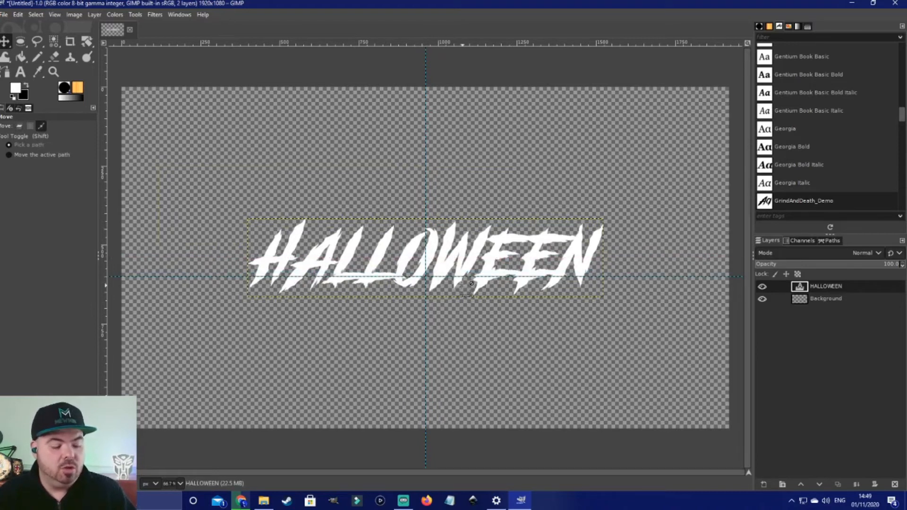
key("ctrl+z")
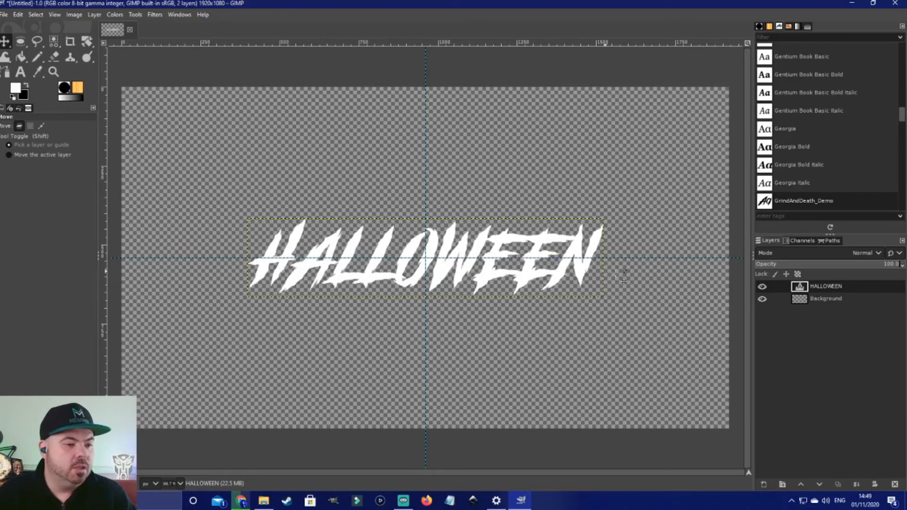
Step: Colorize the text layer orange with hue about 0.07, saturation about 0.97 and lightness about -0.43
left_click(115, 15)
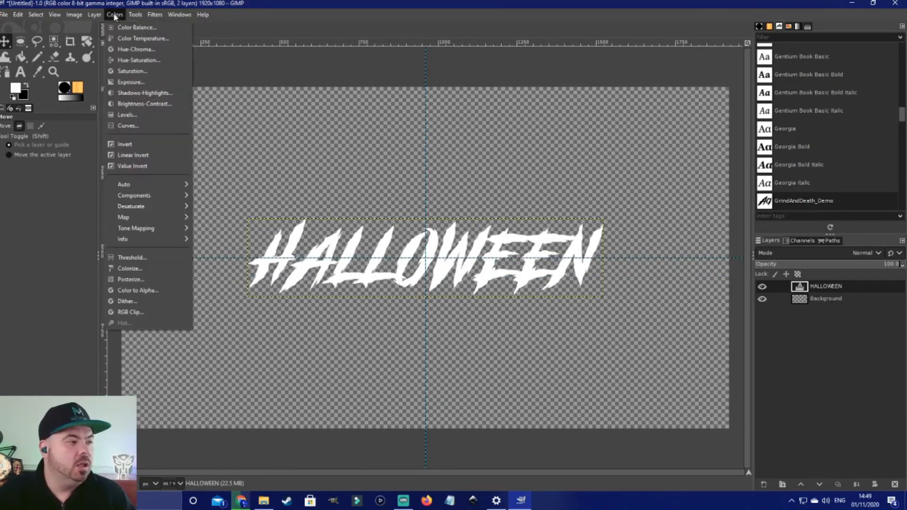
left_click(137, 268)
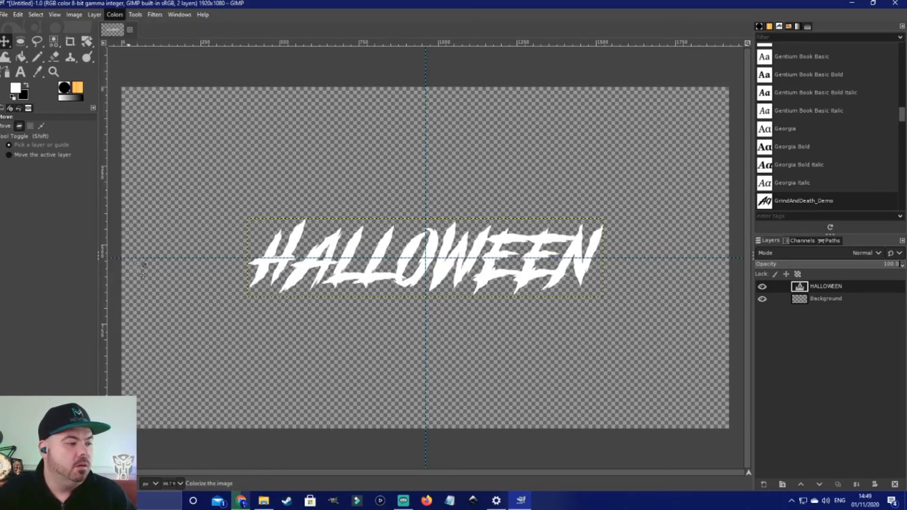
left_click_drag(131, 224, 185, 214)
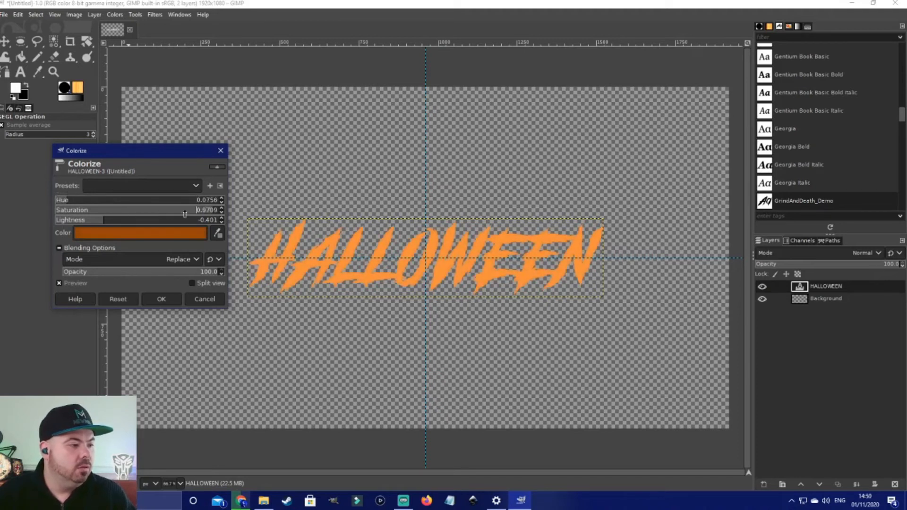
mouse_move(96, 223)
left_mouse_down()
mouse_move(112, 222)
mouse_move(100, 224)
left_mouse_up()
left_click_drag(63, 201, 66, 200)
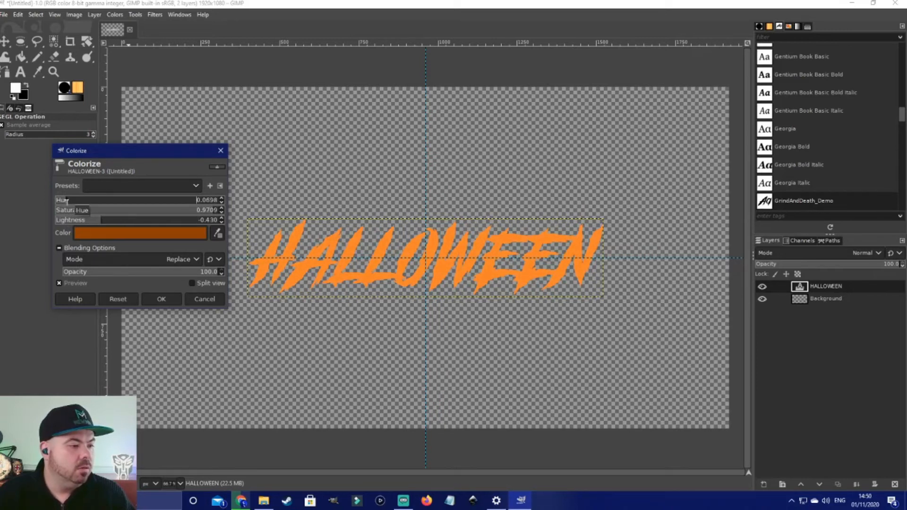
left_click(161, 299)
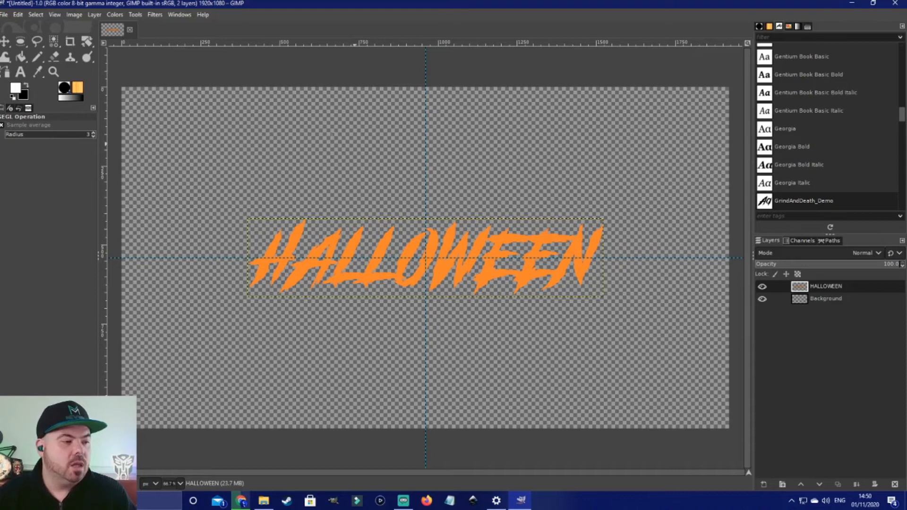
Step: Select the orange letters by colour and make black the foreground colour
left_click(54, 41)
left_click(349, 249)
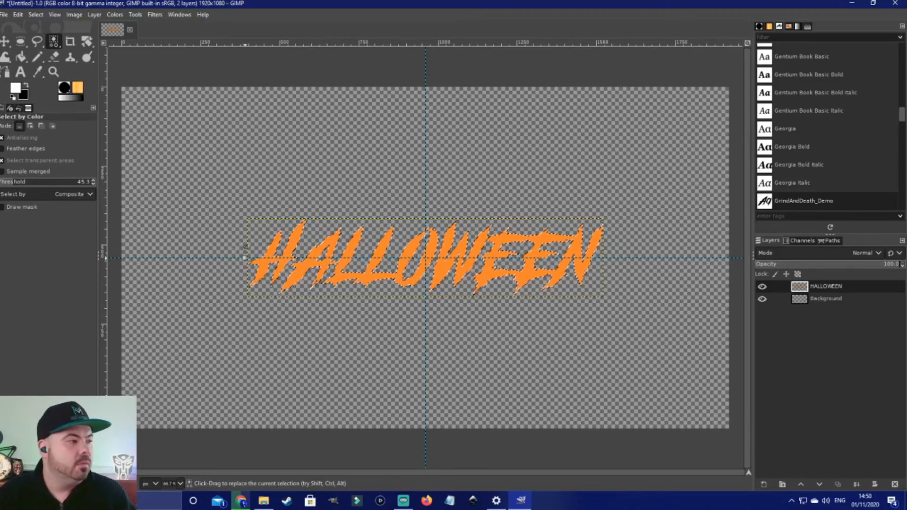
left_click(26, 86)
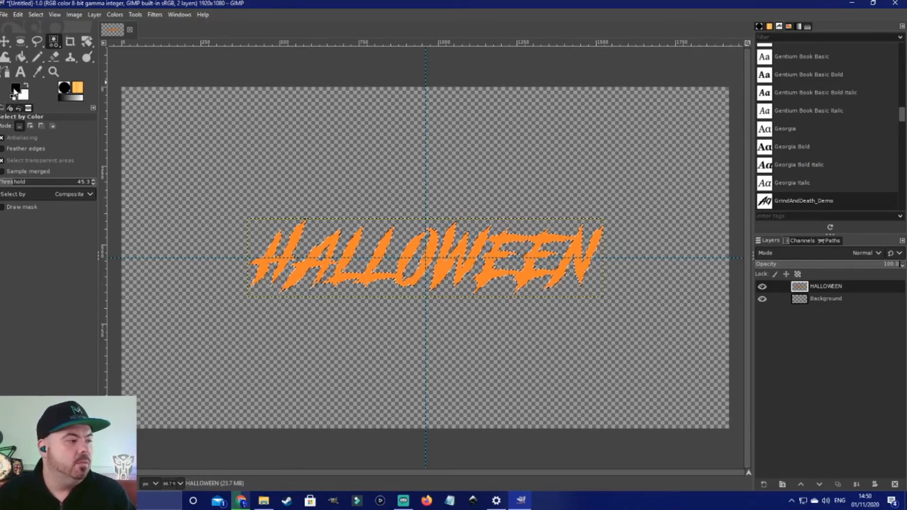
Step: Stroke the selection with a 2 px solid-colour line
left_click(19, 15)
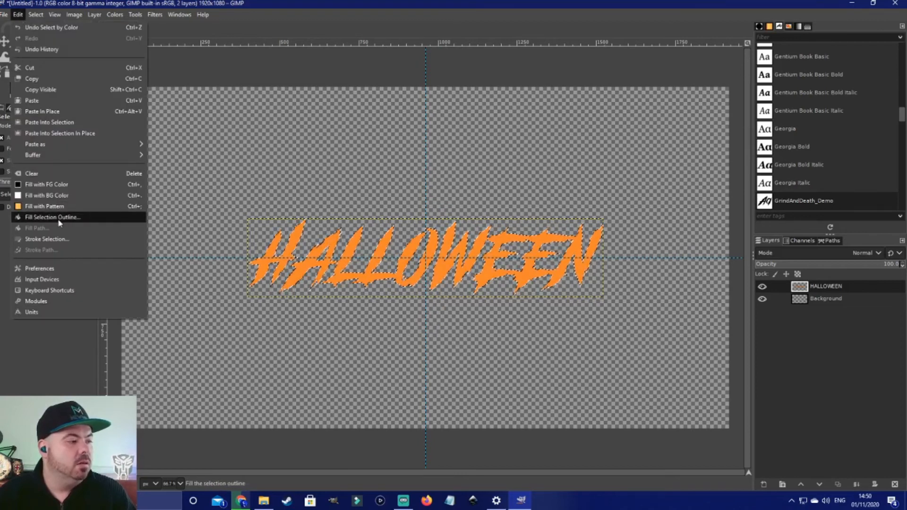
left_click(52, 239)
left_click(433, 254)
left_click(433, 254)
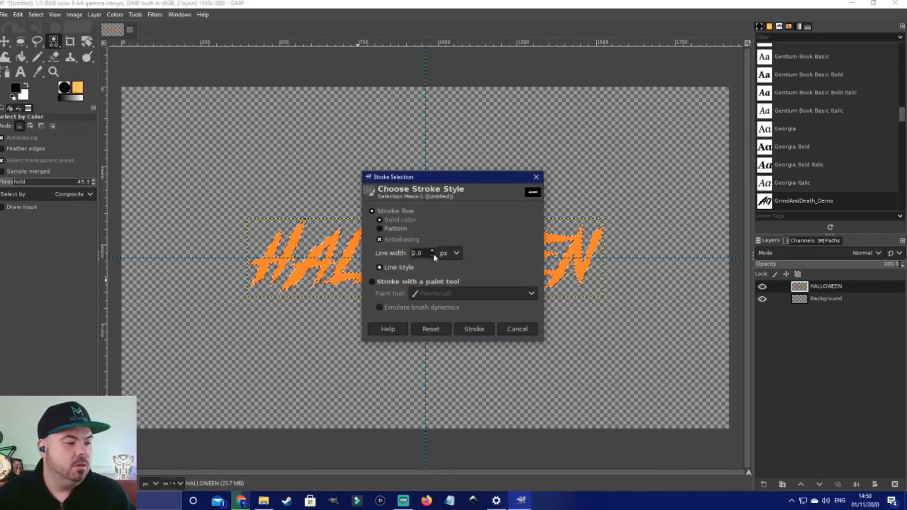
left_click(487, 332)
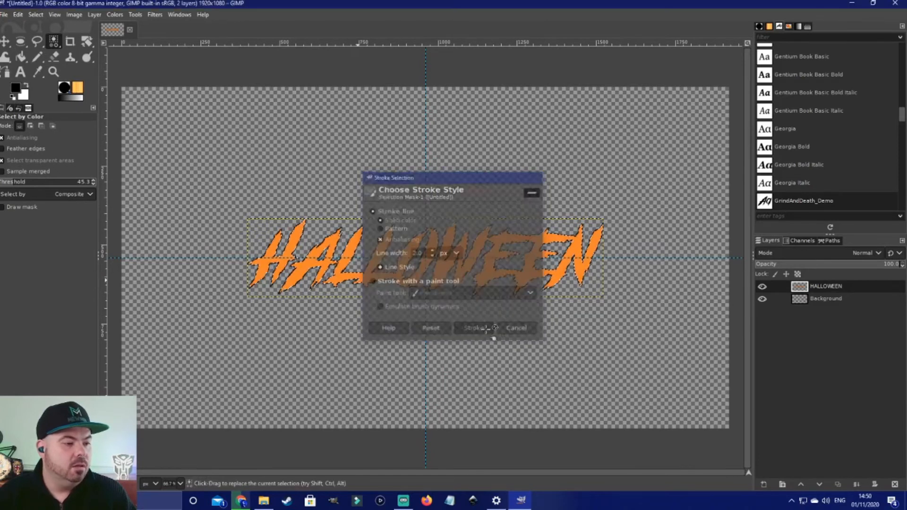
Step: Remove the selection from the canvas
left_click(38, 17)
left_click(38, 39)
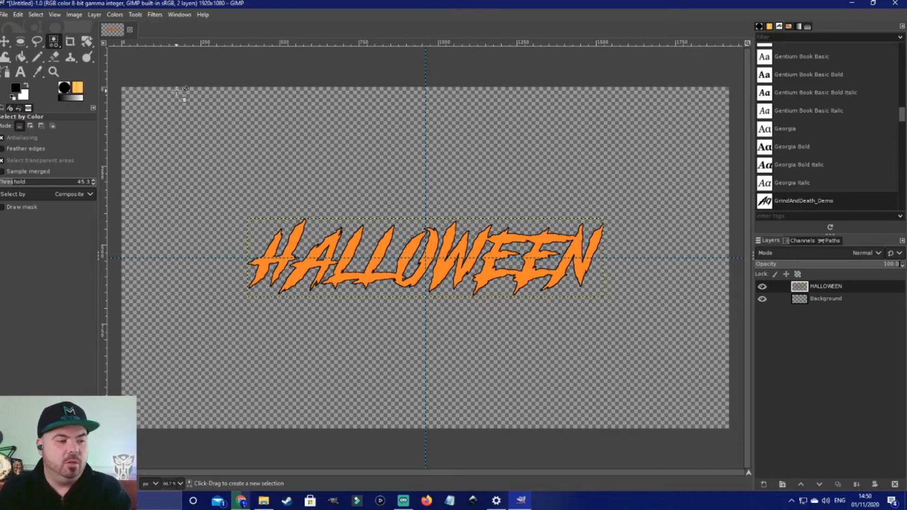
left_click(176, 90)
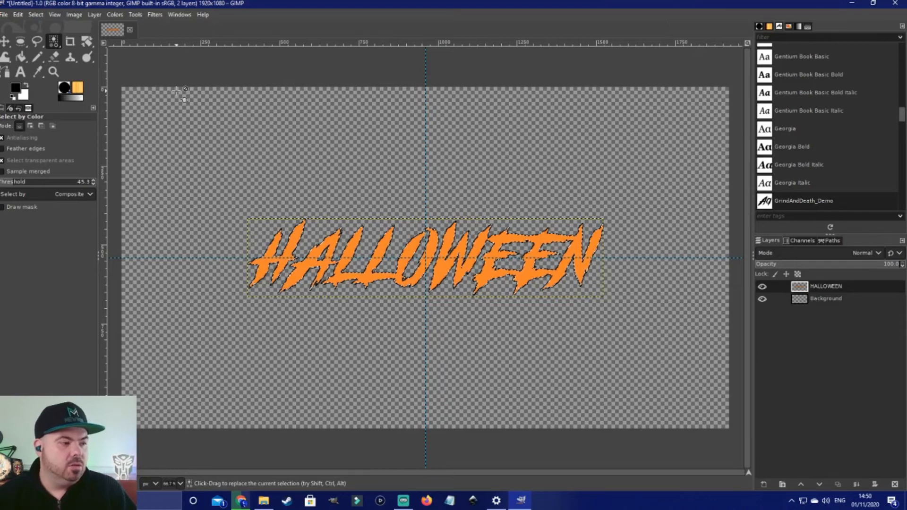
left_click(35, 14)
left_click(50, 43)
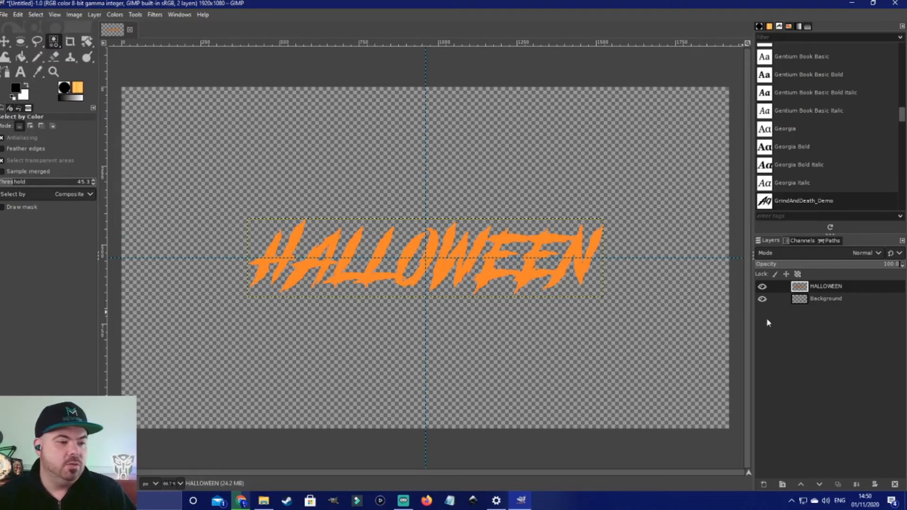
Step: Duplicate the HALLOWEEN layer, hide the copy and make the original layer active
left_click(843, 485)
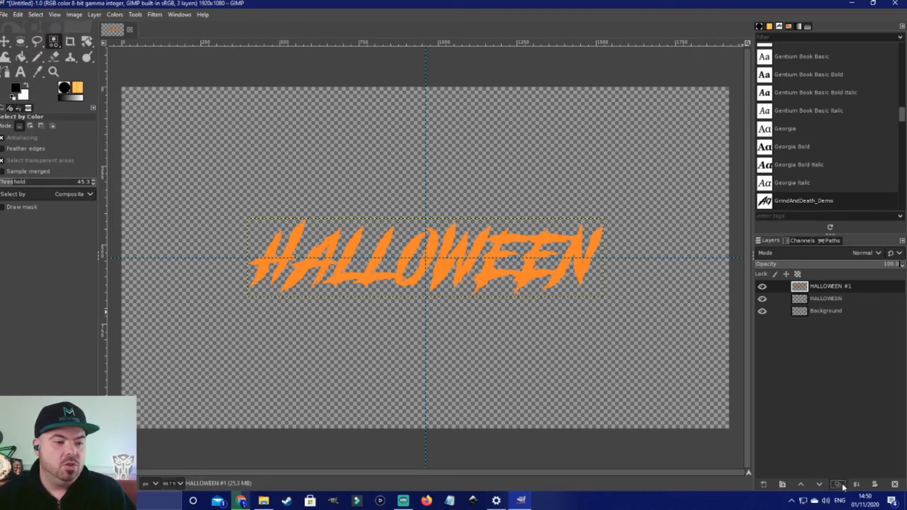
left_click(762, 287)
left_click(763, 300)
left_click(762, 299)
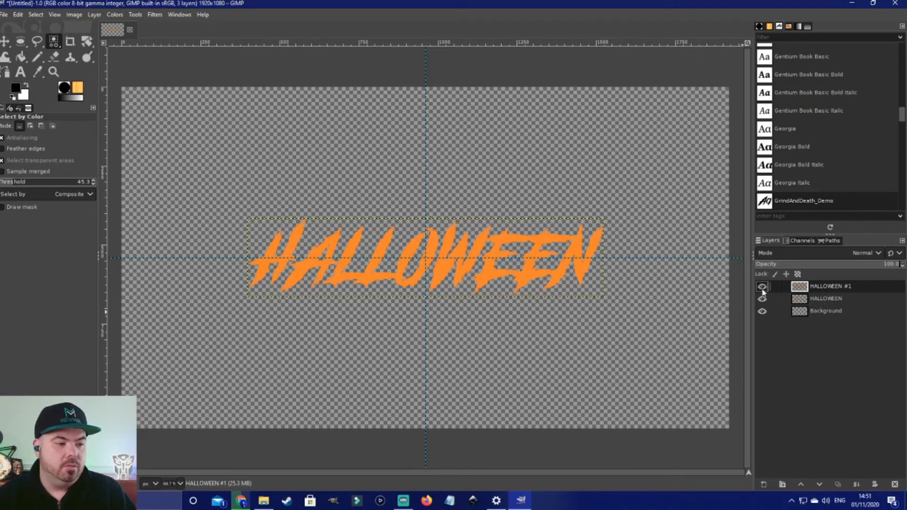
left_click(818, 301)
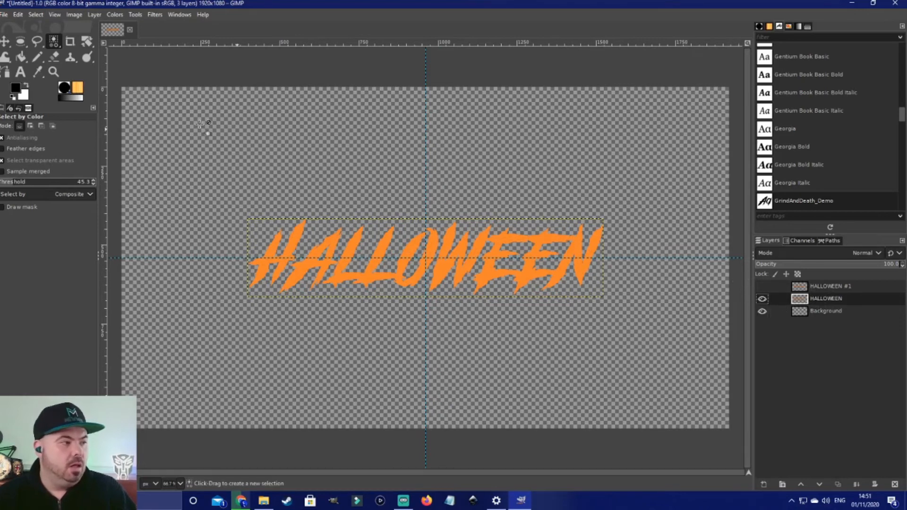
Step: Colorize the original text layer black by setting its lightness to the minimum
left_click(114, 14)
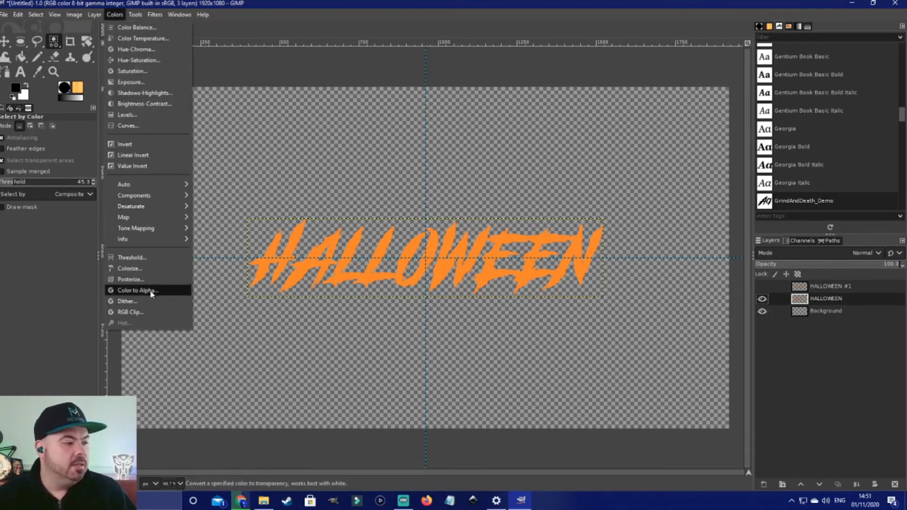
left_click(130, 268)
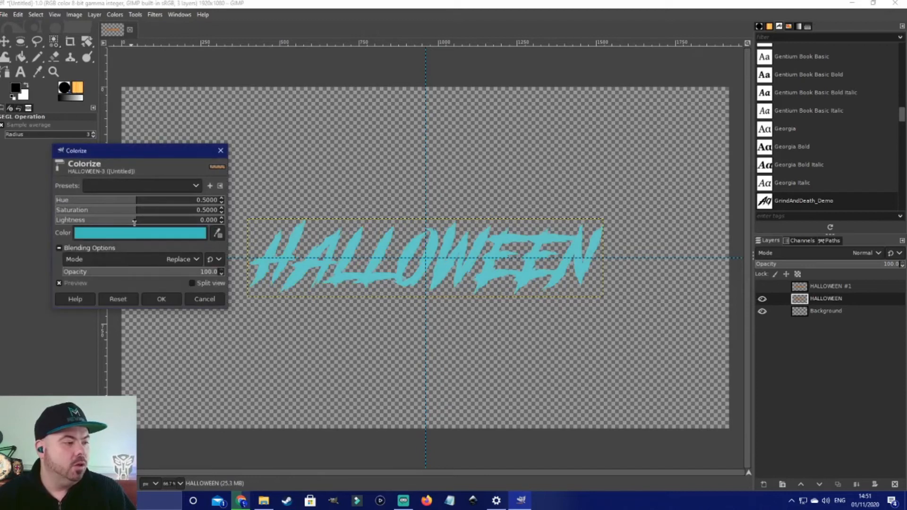
left_click_drag(135, 222, 29, 223)
left_click(162, 299)
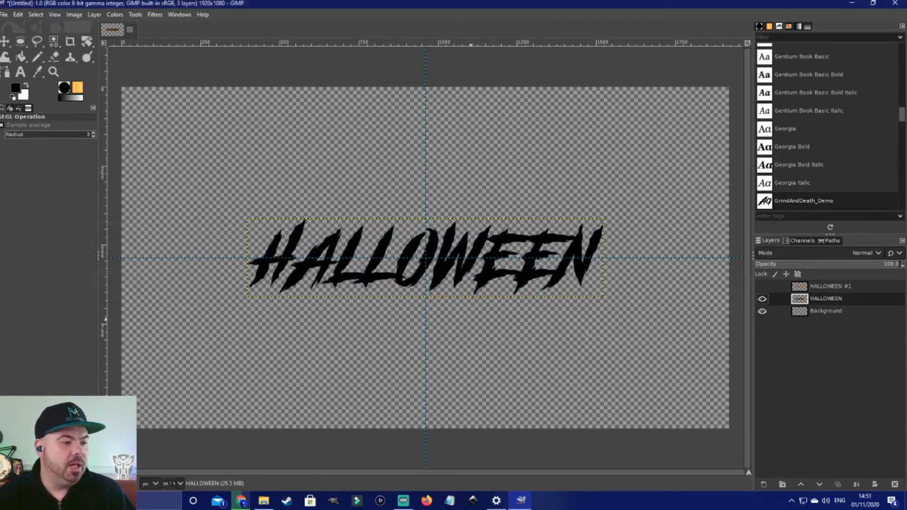
Step: Show the orange copy and nudge the text slightly so a black drop shadow appears behind it
left_click(762, 287)
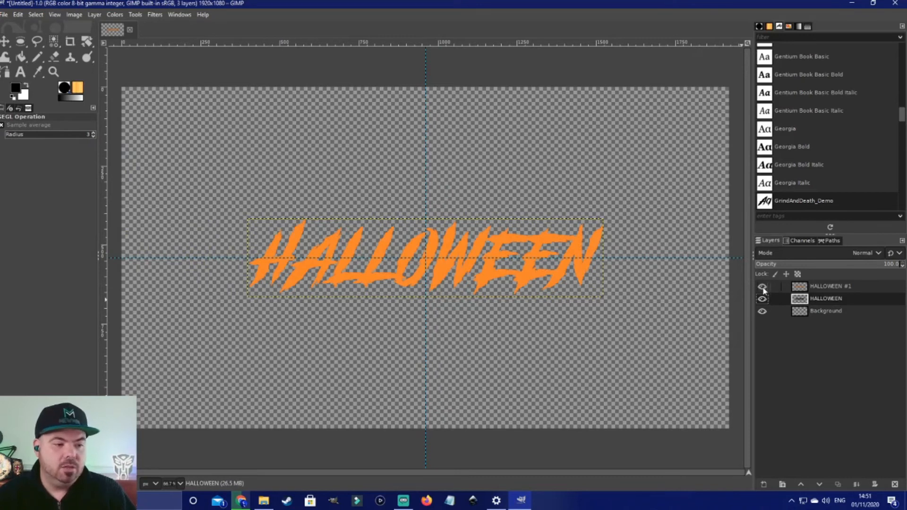
left_click(5, 41)
left_click_drag(337, 250, 334, 241)
left_click(334, 242)
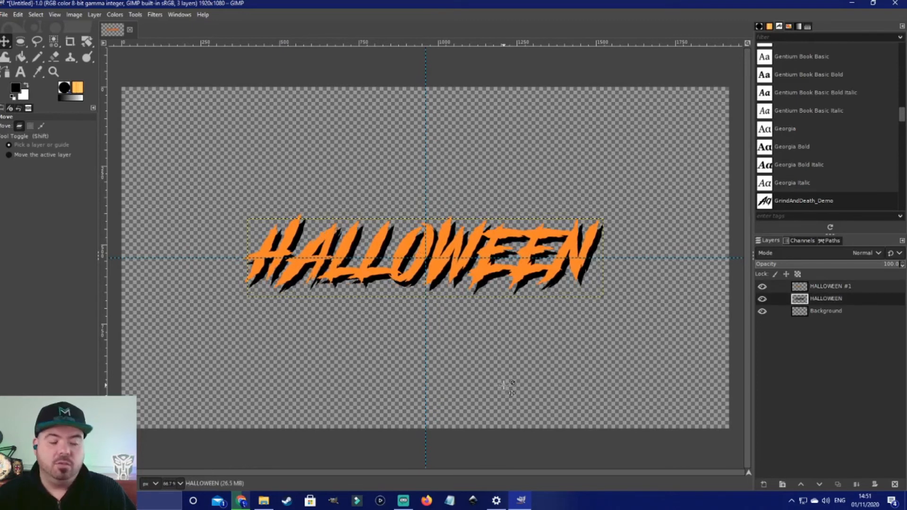
Step: Merge the orange copy down onto the black shadow layer
left_click(827, 288)
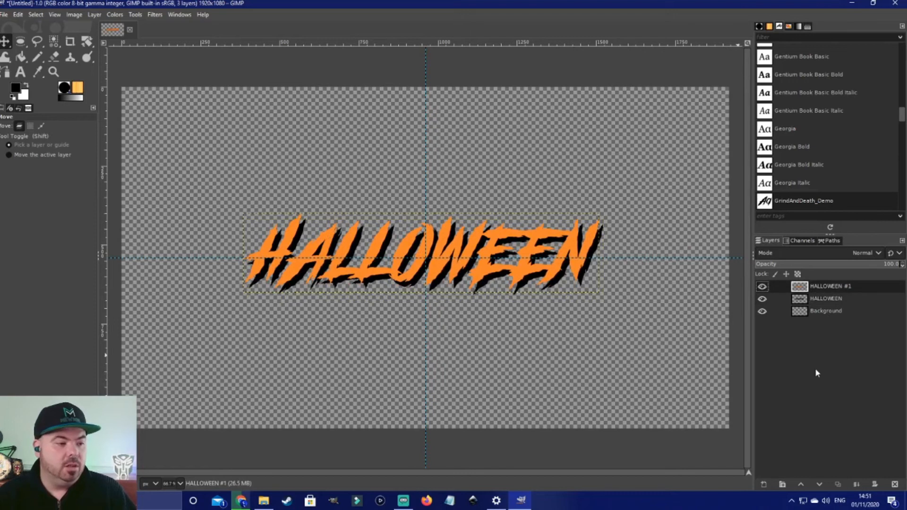
left_click(856, 487)
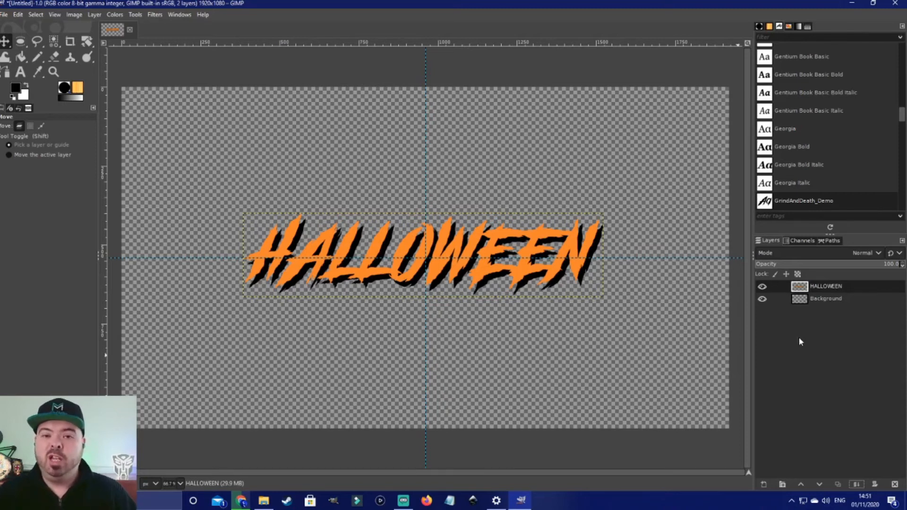
Step: Switch to the Gradient tool and set the foreground colour to ff8200
left_click(54, 42)
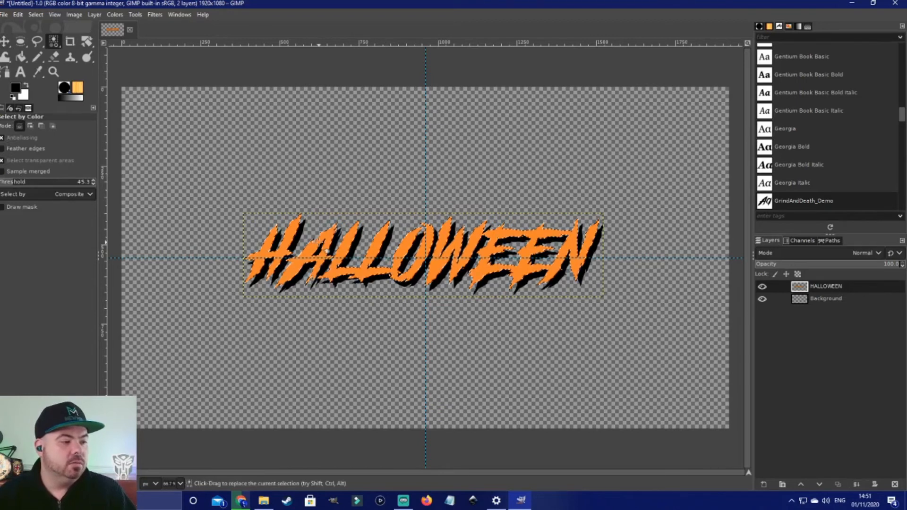
right_click(21, 59)
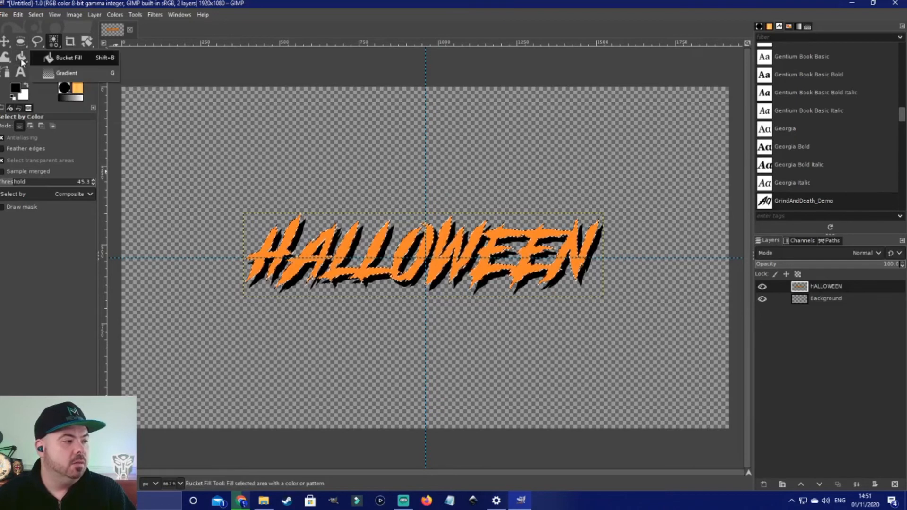
left_click(55, 74)
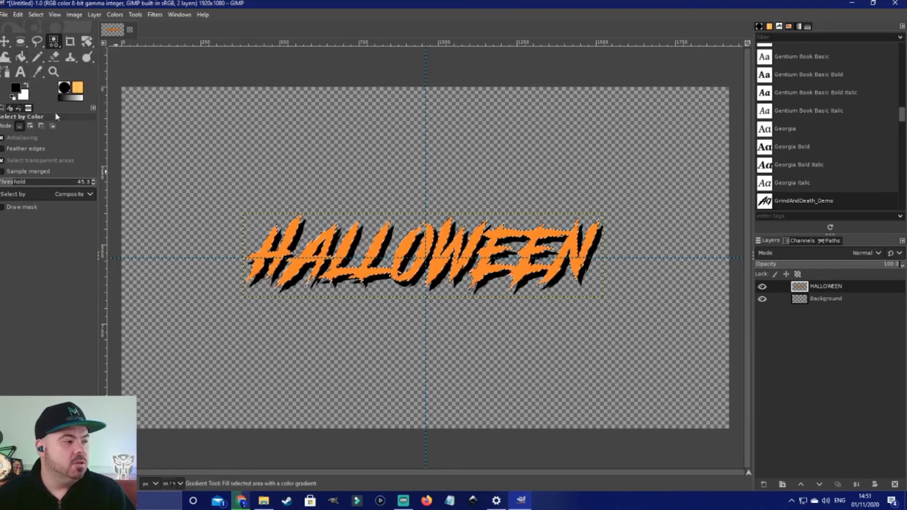
left_click(20, 93)
left_click_drag(134, 156, 128, 110)
left_click(135, 189)
left_click(134, 193)
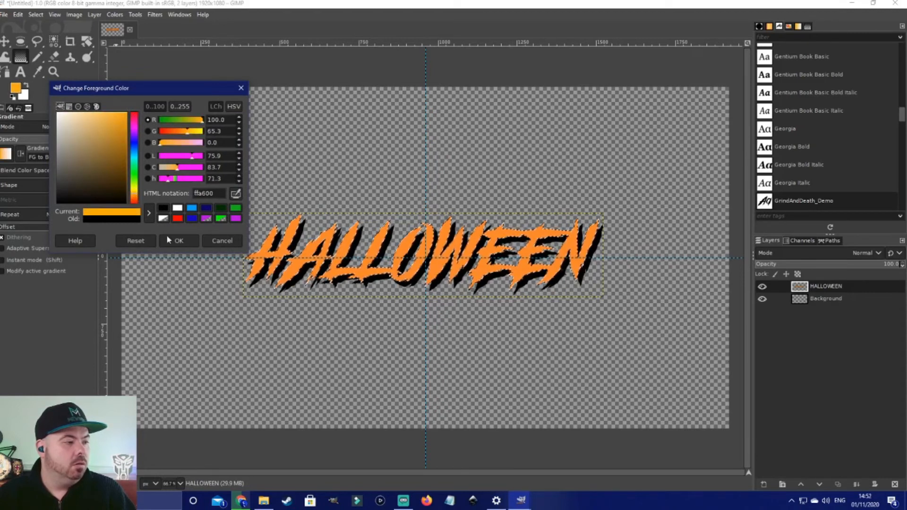
left_click_drag(120, 150, 136, 115)
left_click(135, 199)
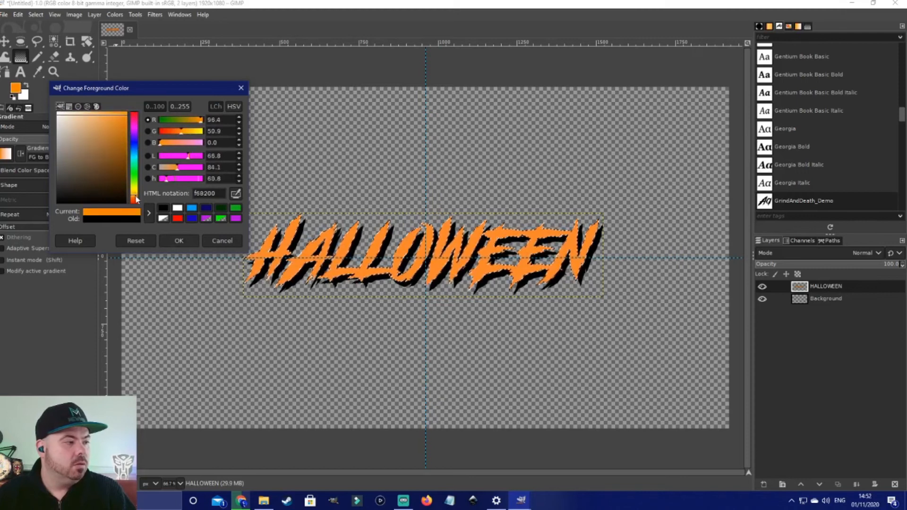
left_click(180, 241)
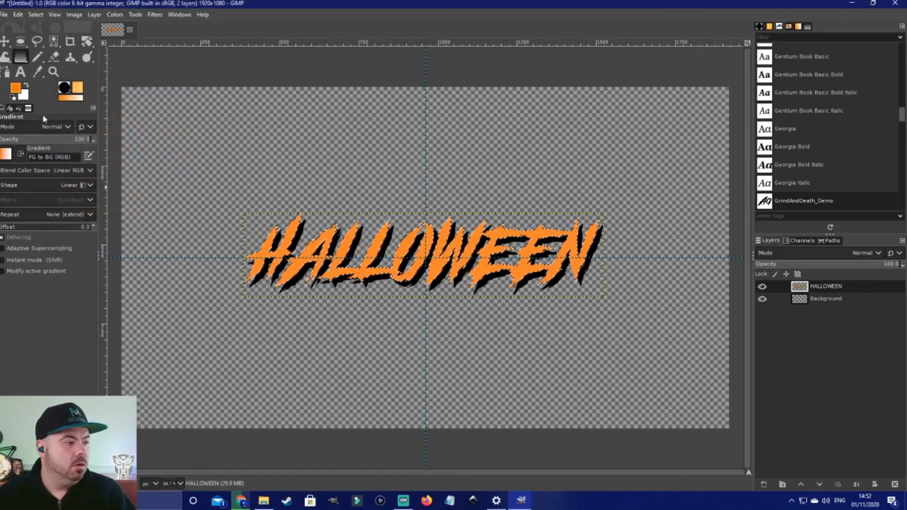
Step: Set the foreground colour to 624300 so the gradient runs from dark orange to orange
left_click(29, 86)
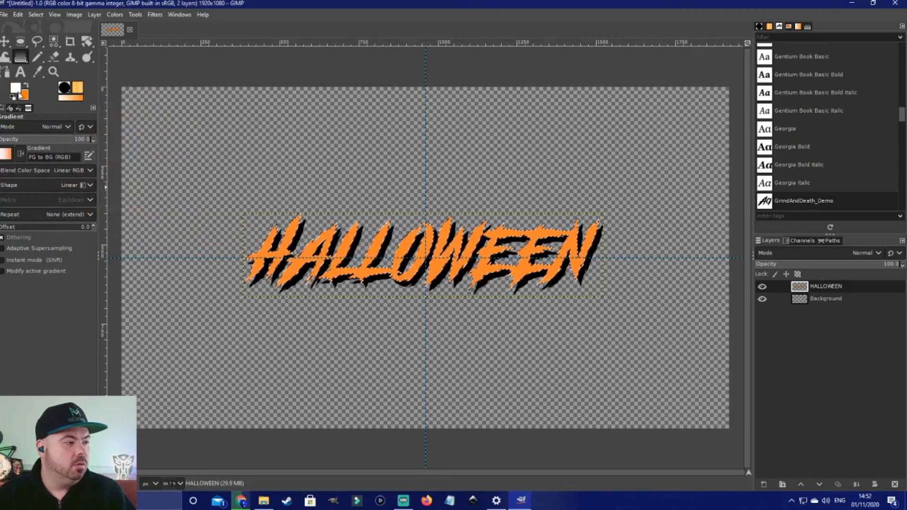
left_click(16, 90)
left_click_drag(133, 190, 135, 194)
left_click(121, 158)
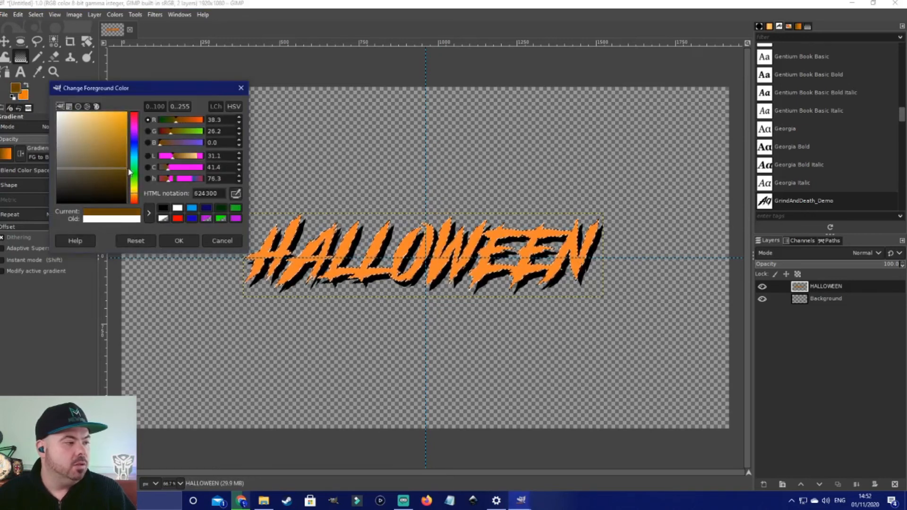
left_click(179, 241)
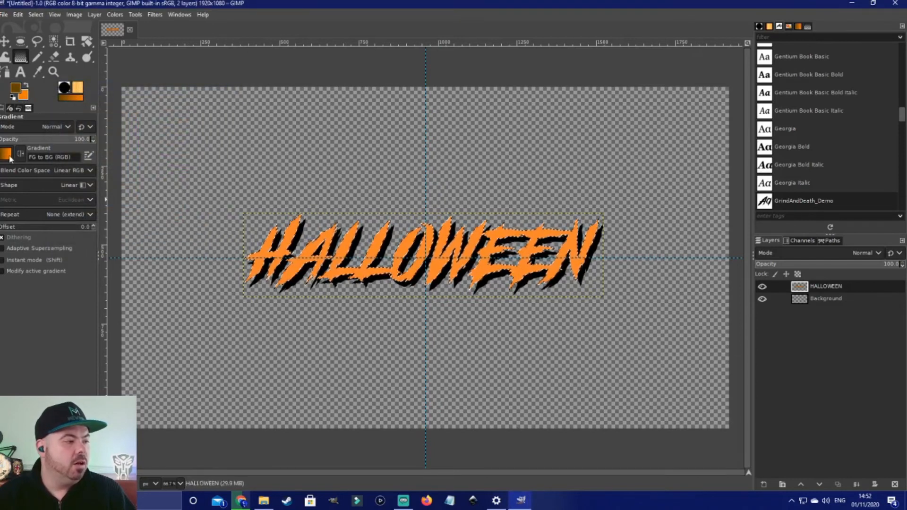
Step: Draw a linear FG to BG (RGB) gradient downward across the HALLOWEEN letters
left_click(92, 188)
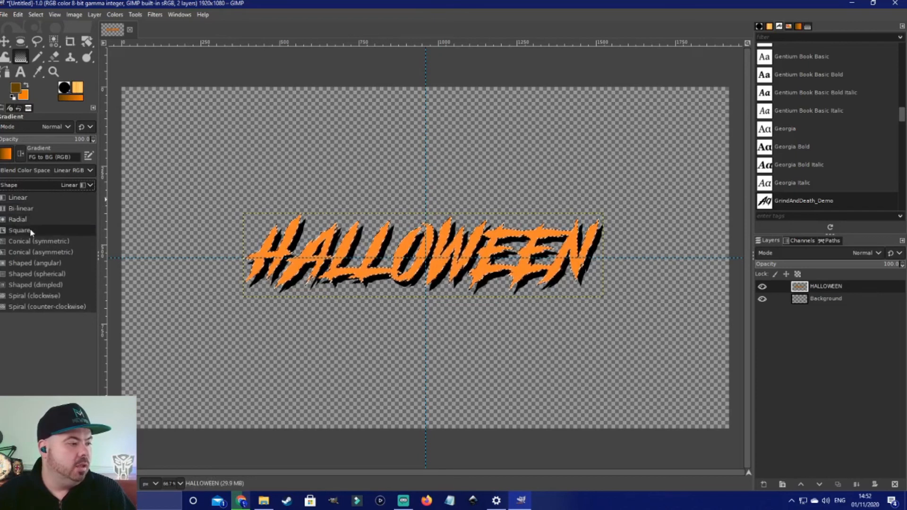
left_click(8, 135)
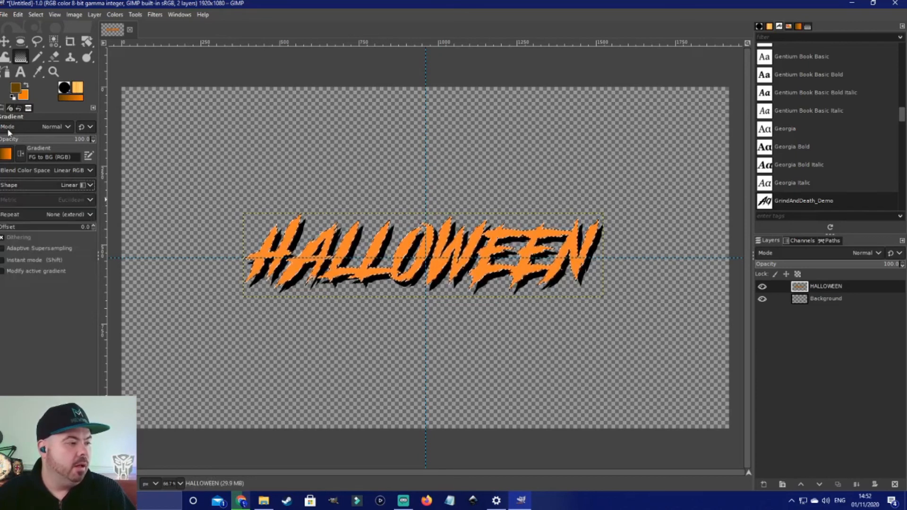
left_click(6, 154)
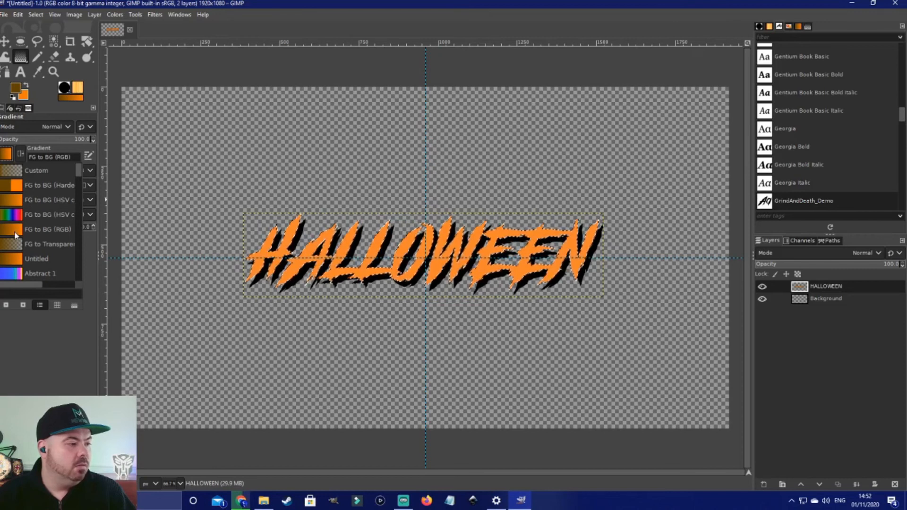
left_click(166, 166)
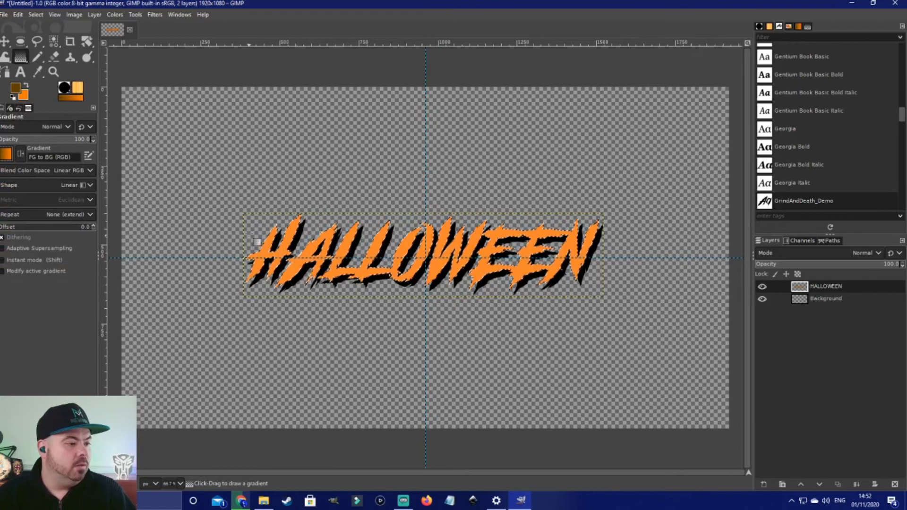
left_click_drag(370, 183, 381, 234)
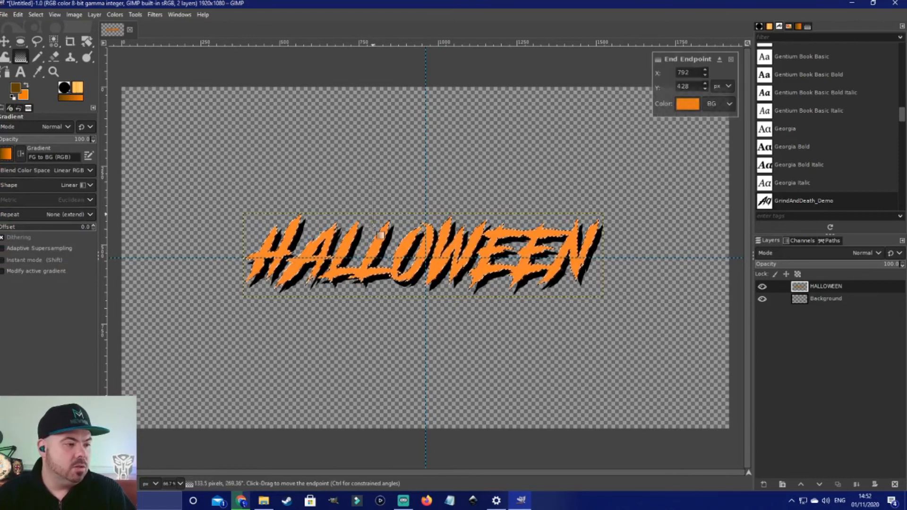
left_click_drag(377, 299, 401, 265)
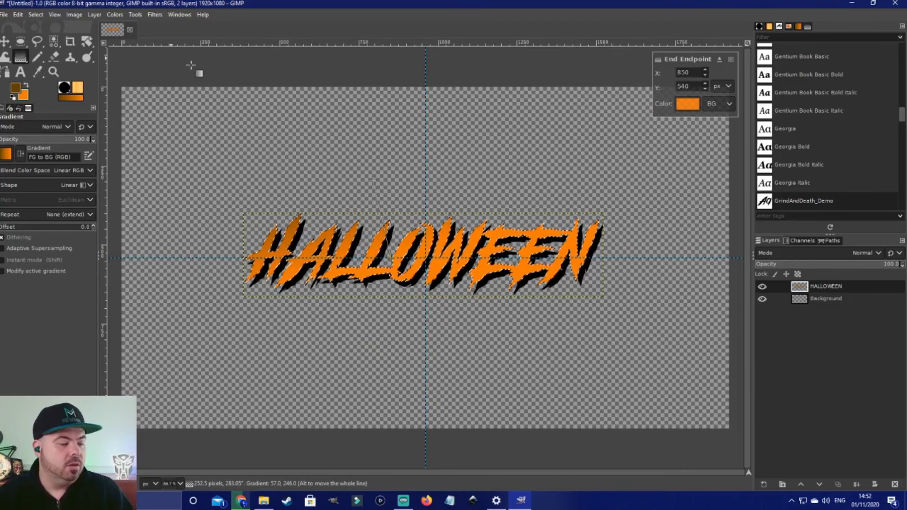
left_click(5, 43)
Step: Clear the selection and select the orange letters by colour
left_click(35, 15)
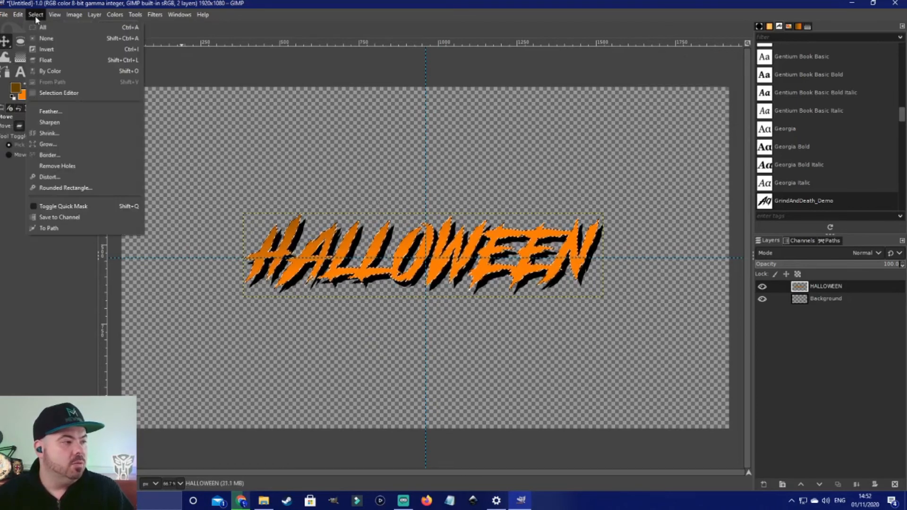
left_click(46, 39)
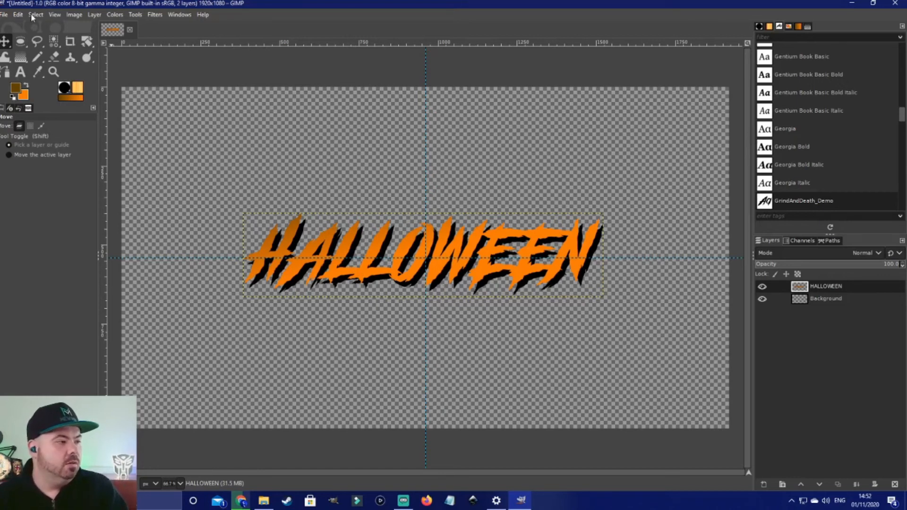
left_click(54, 41)
left_click(412, 229)
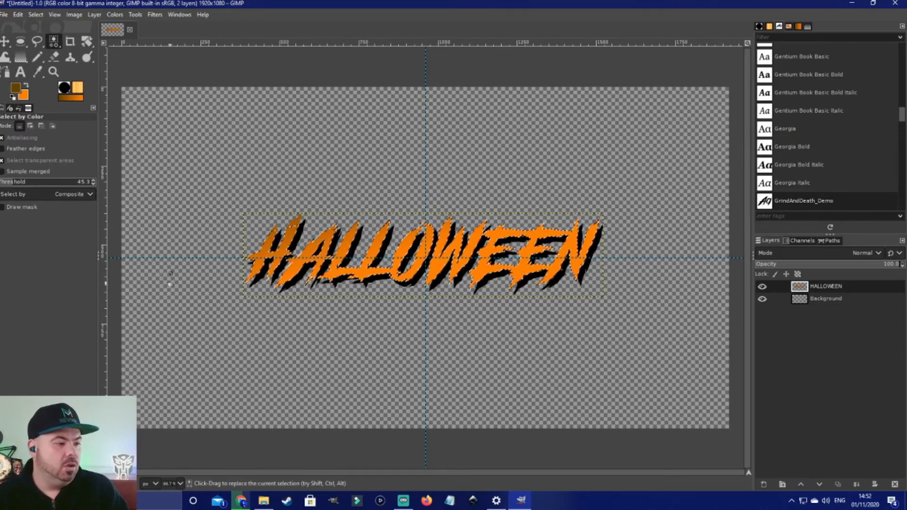
Step: Switch to the browser and search for halloween wallpaper
left_click(241, 501)
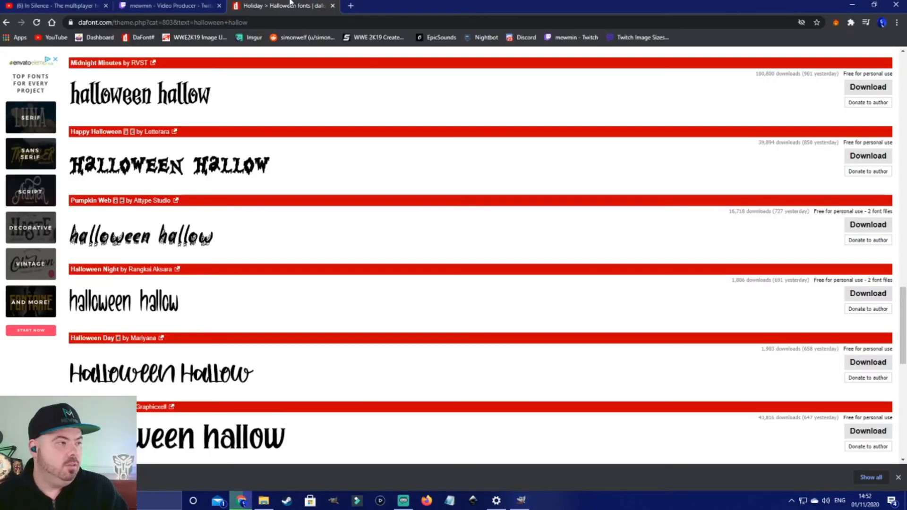
left_click(300, 23)
type("HALL")
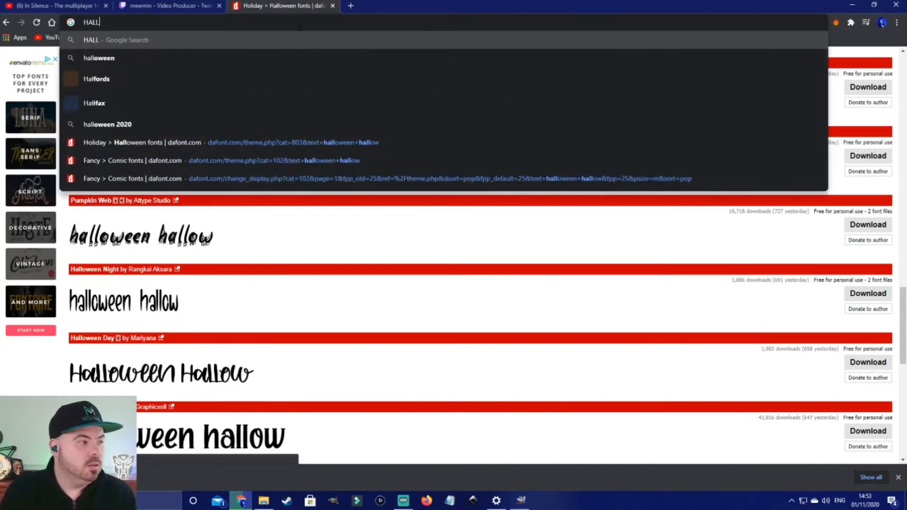
type("OWEEN ")
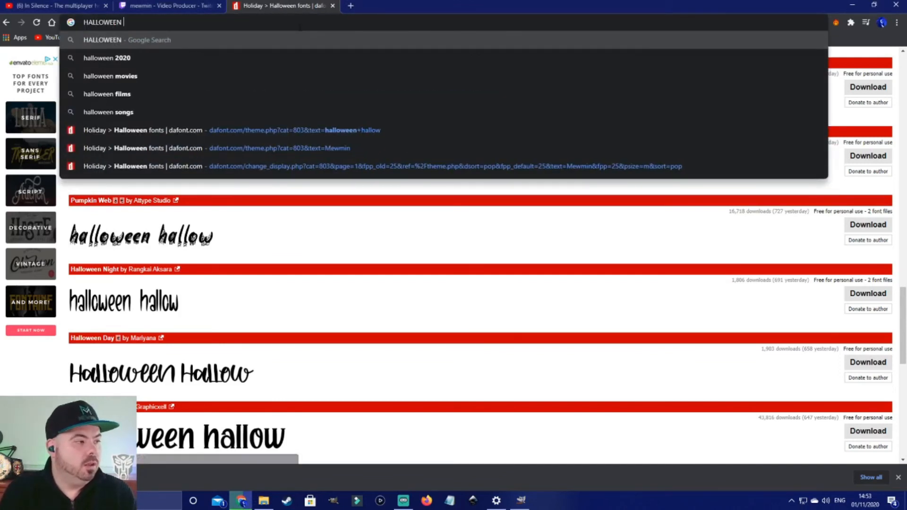
type("WALL")
key("Return")
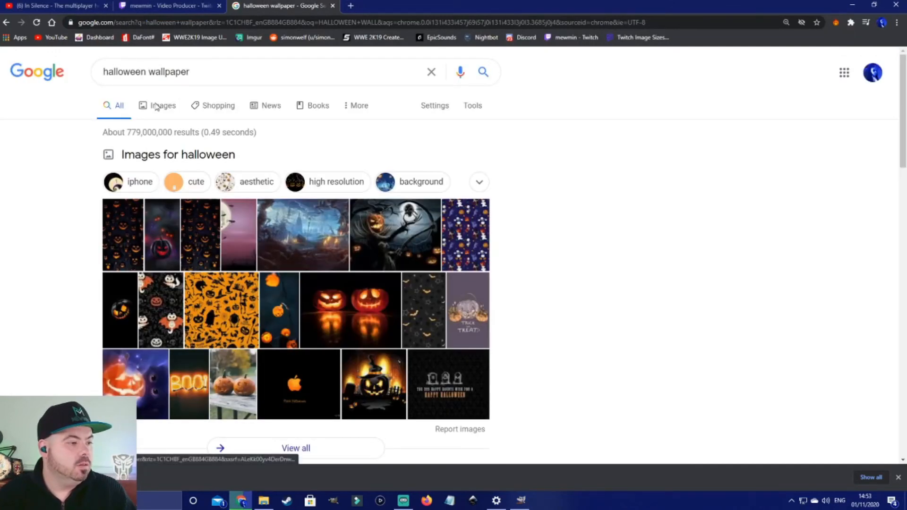
Step: Open the image results and copy the haunted forest wallpaper with glowing pumpkins
left_click(156, 106)
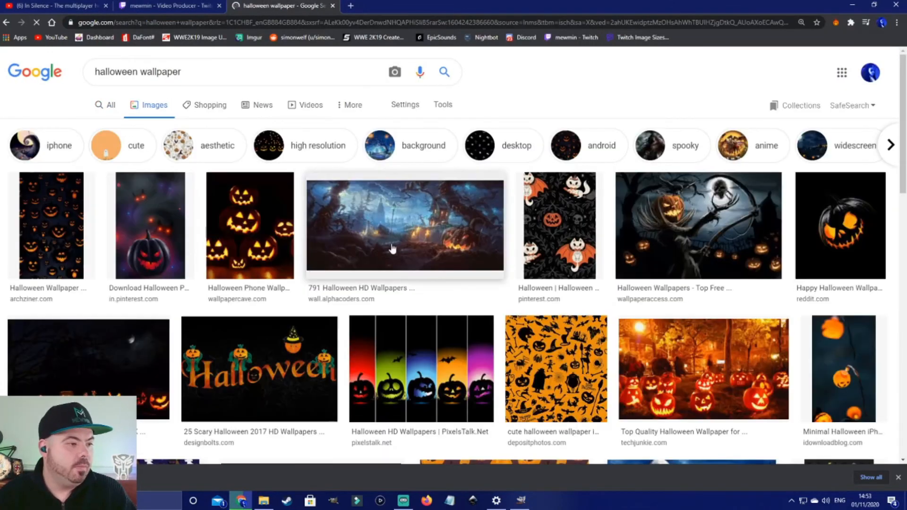
left_click(392, 249)
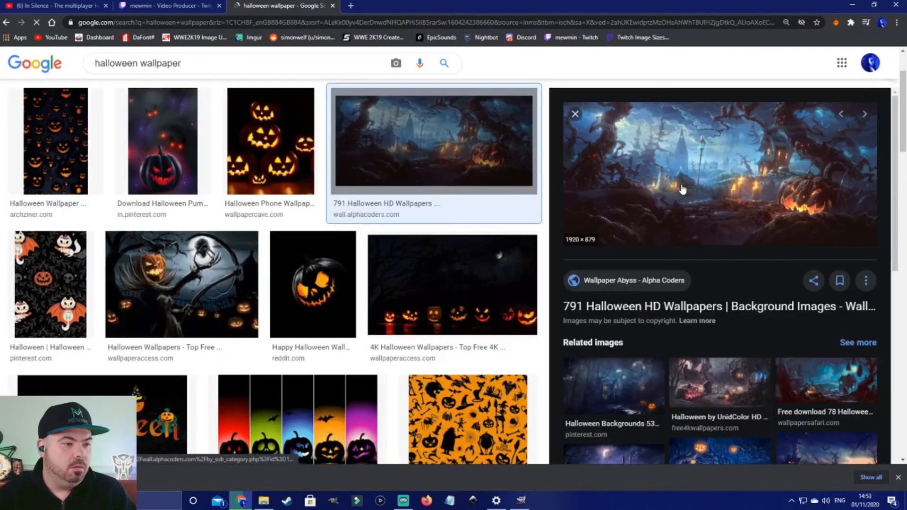
right_click(682, 189)
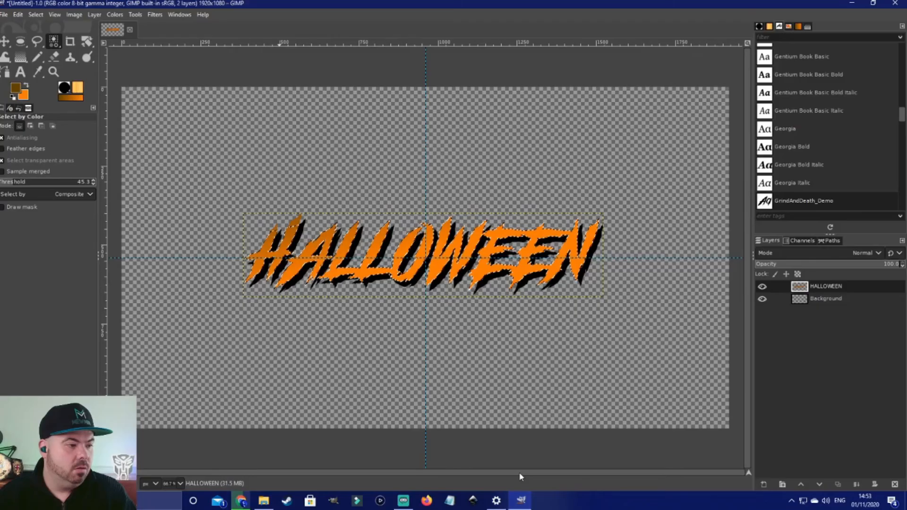
Step: Try pasting the wallpaper into the letters' selection and moving it, then undo both
left_click(18, 15)
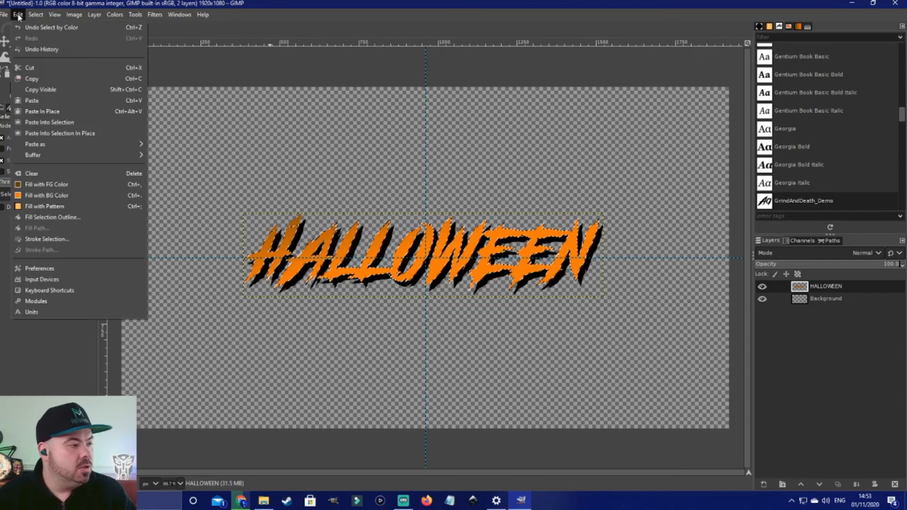
left_click(53, 124)
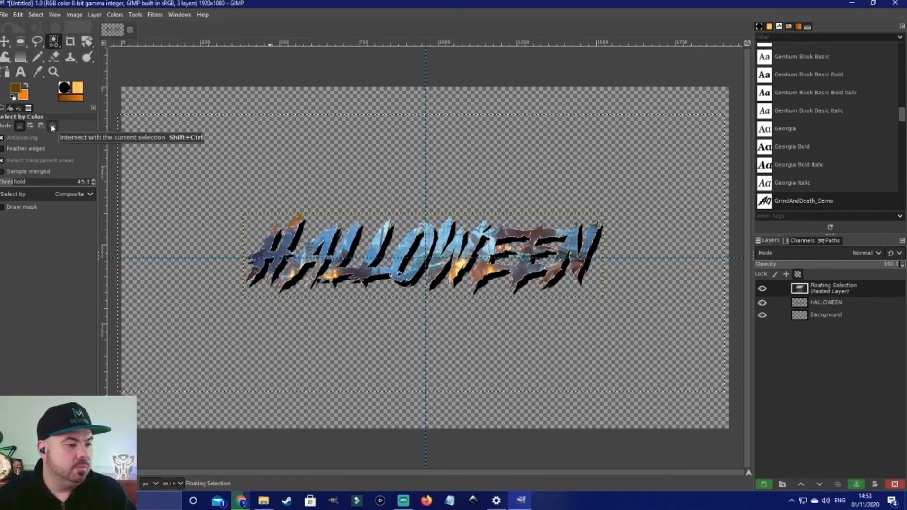
key("m")
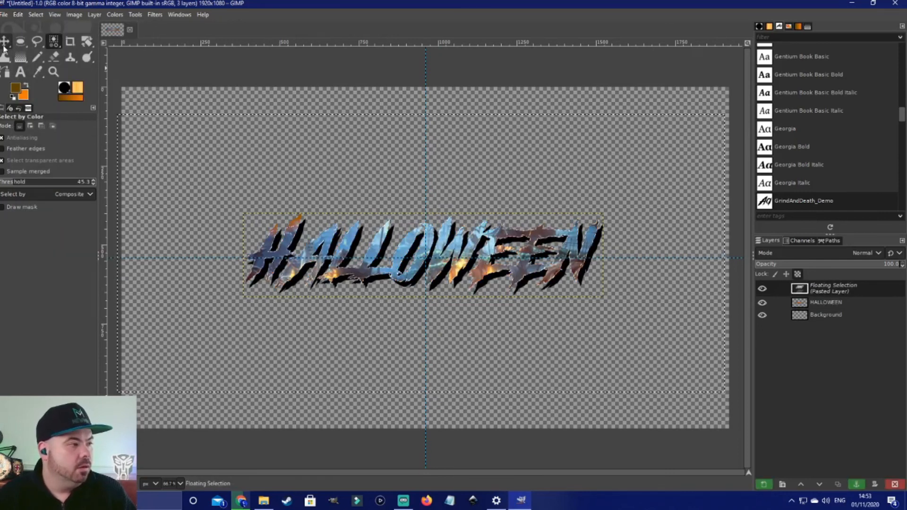
left_click_drag(467, 247, 447, 199)
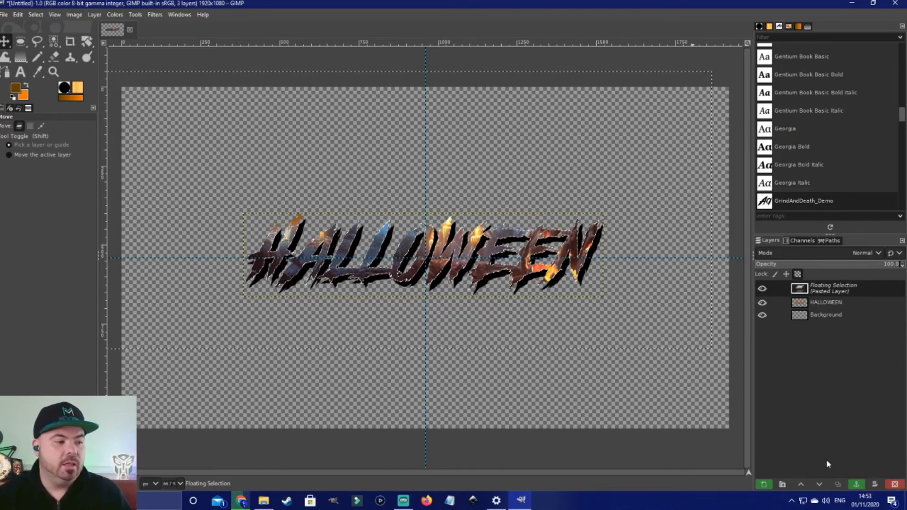
key("ctrl+z")
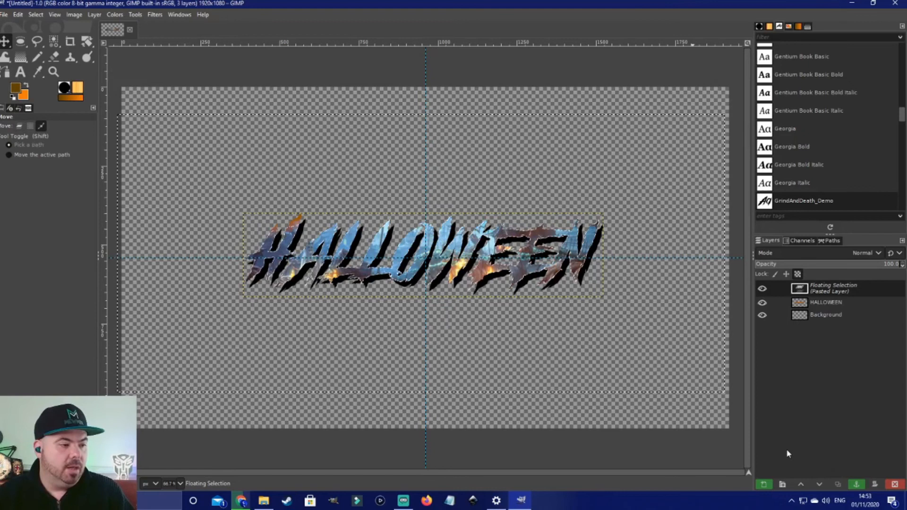
key("ctrl+z")
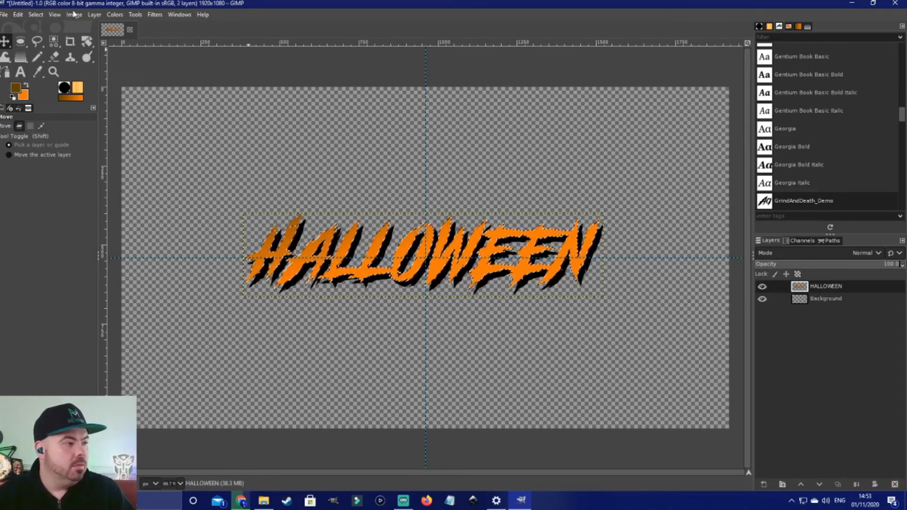
Step: Clear the selection, then paste the wallpaper onto the Background layer and anchor it
left_click(38, 15)
left_click(52, 40)
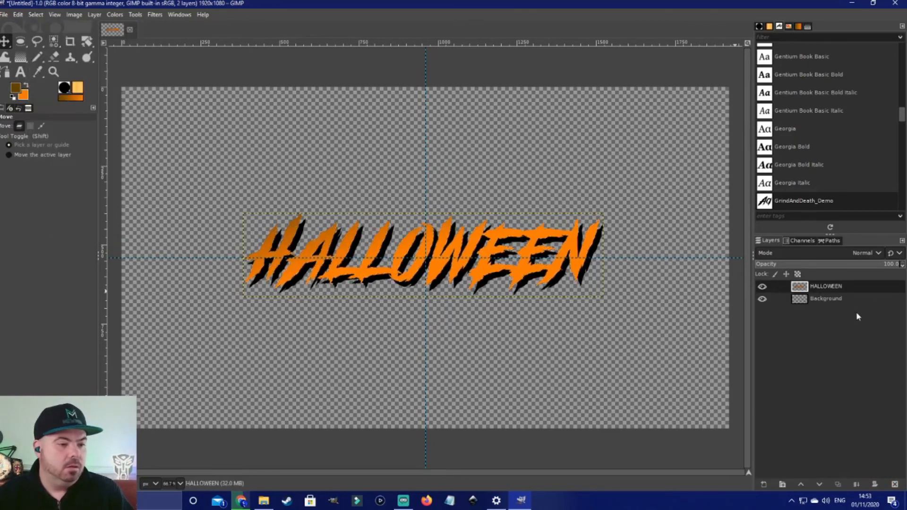
left_click(831, 301)
key("ctrl+v")
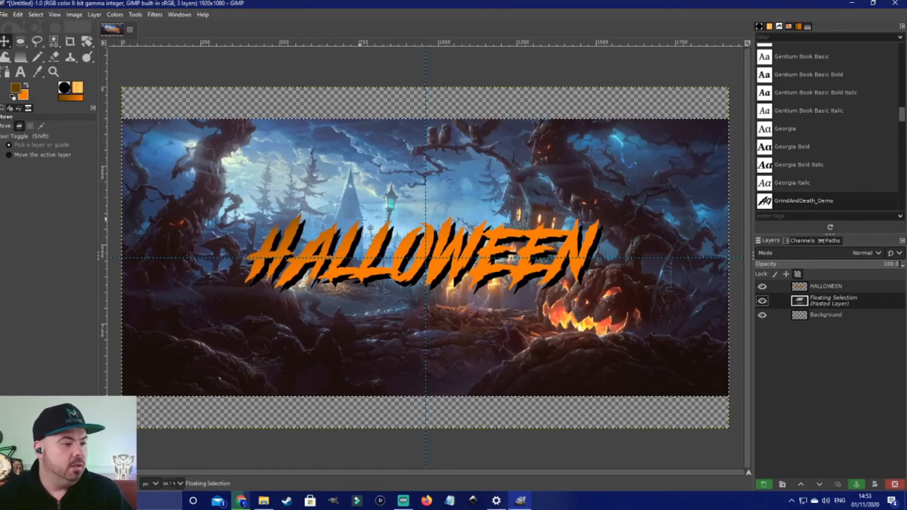
key("ctrl+h")
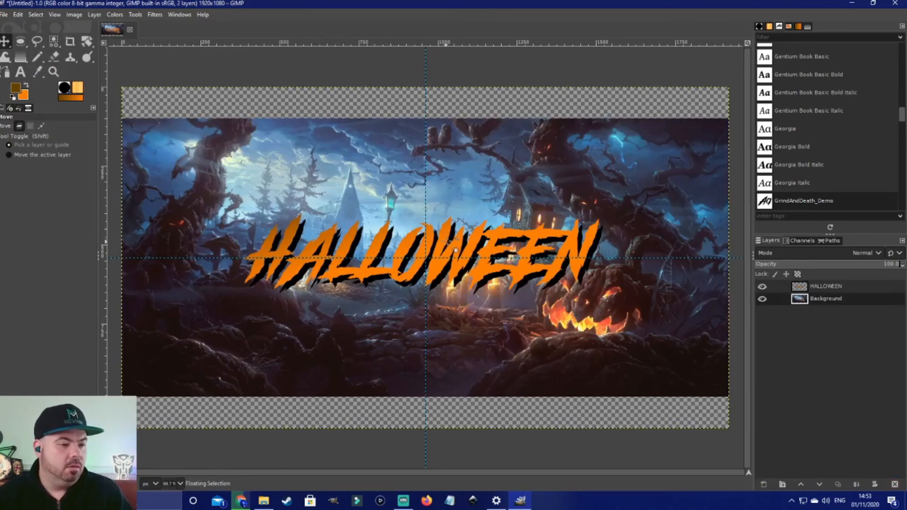
Step: Select the HALLOWEEN layer and nudge the text slightly over the wallpaper
left_click(828, 287)
mouse_move(501, 239)
left_mouse_down()
mouse_move(510, 264)
mouse_move(585, 323)
mouse_move(626, 337)
mouse_move(420, 164)
mouse_move(503, 252)
mouse_move(505, 244)
left_mouse_up()
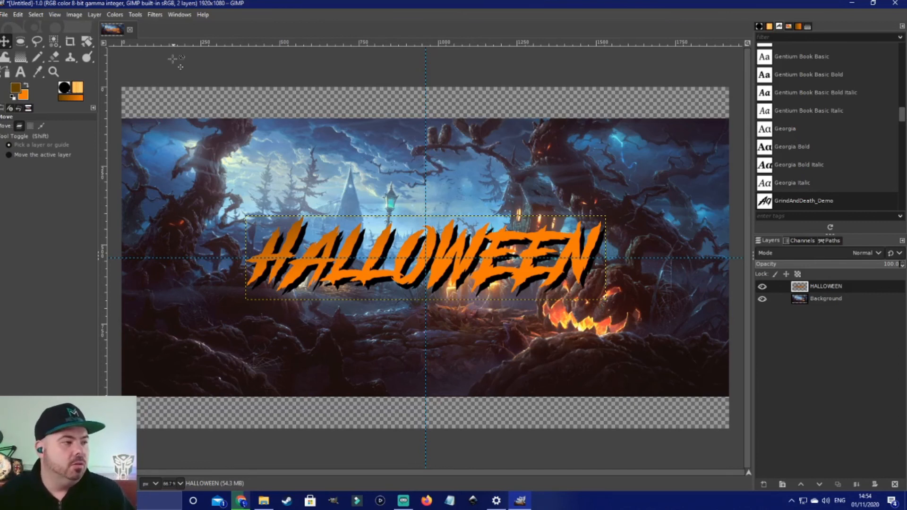
Step: Hide the Background and HALLOWEEN layers
left_click(762, 299)
left_click(762, 287)
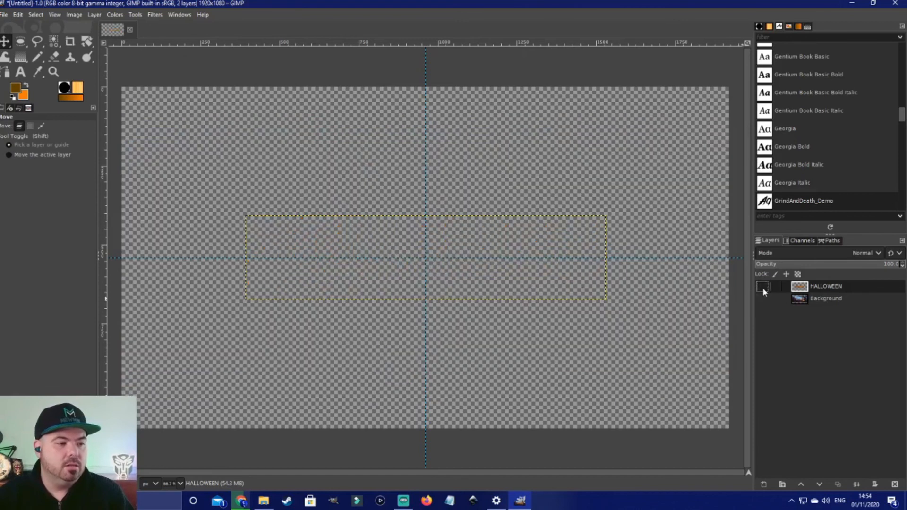
Step: Return to the browser and search for purple hd wallpaper
left_click(264, 501)
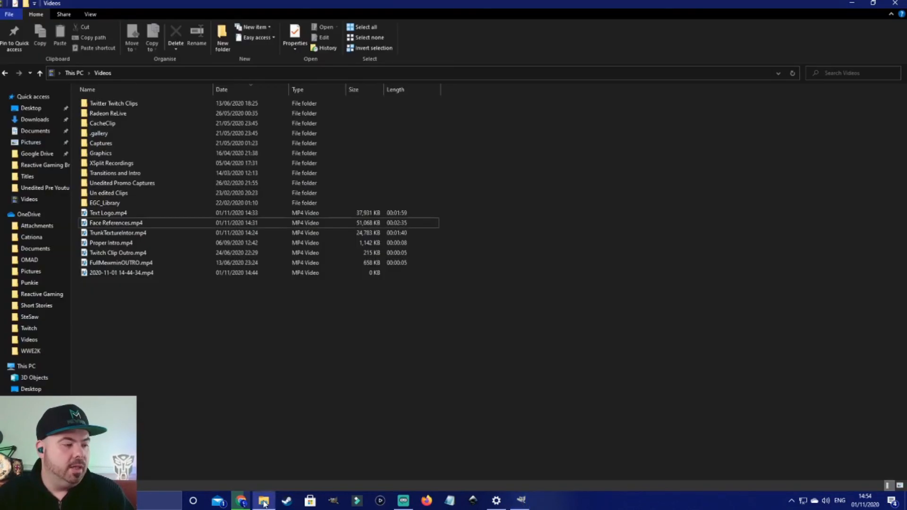
left_click(241, 501)
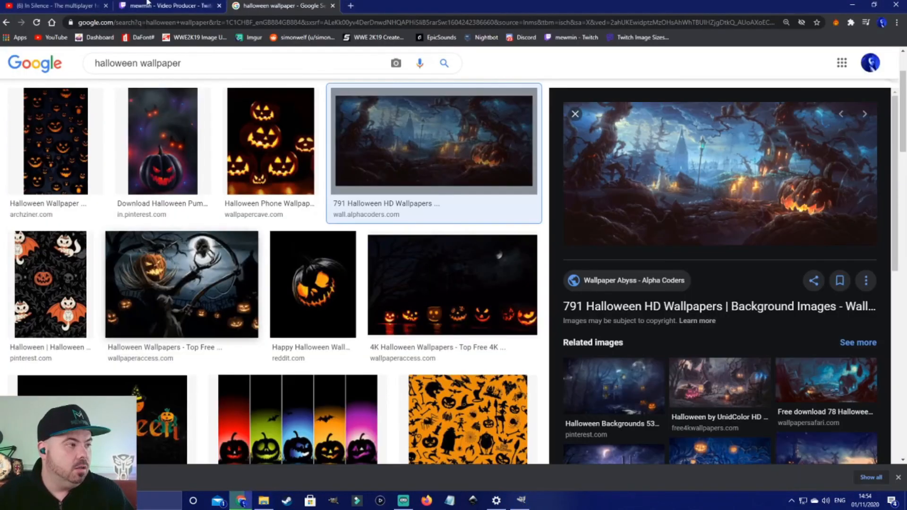
left_click(239, 22)
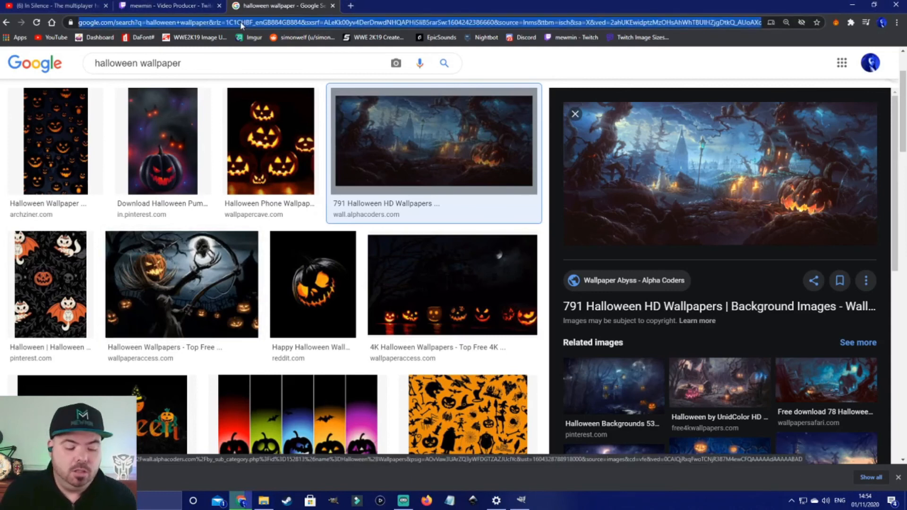
type("PURPLE HD")
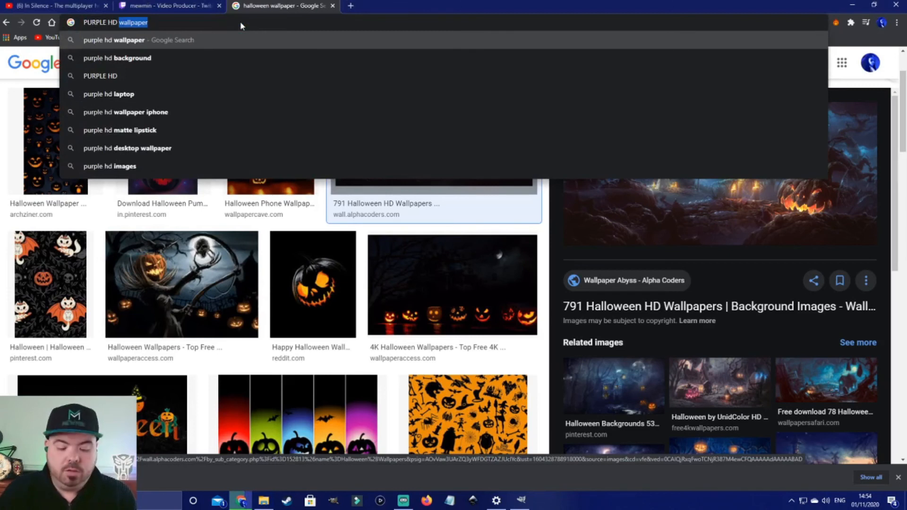
key("Return")
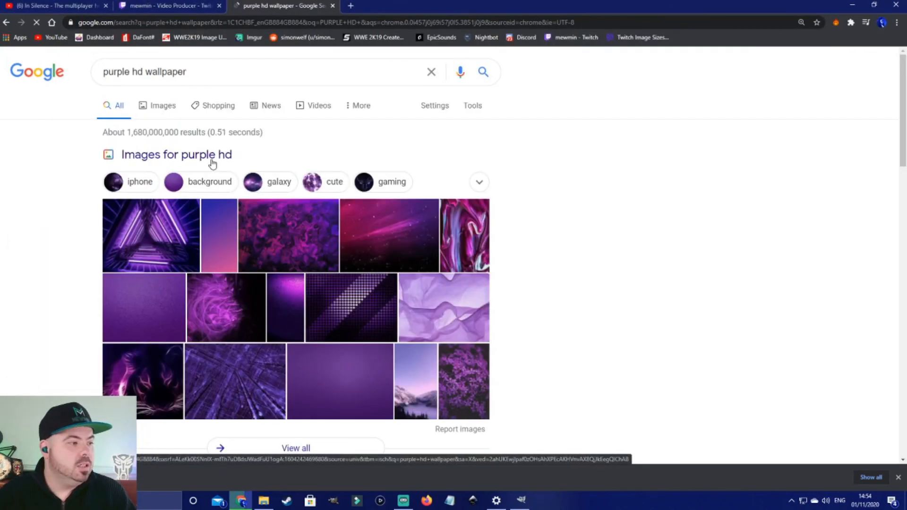
Step: Browse the Google image results for purple hd wallpaper, opening and closing one wallpaper's source page
scroll(293, 298, "down", 2)
left_click(342, 238)
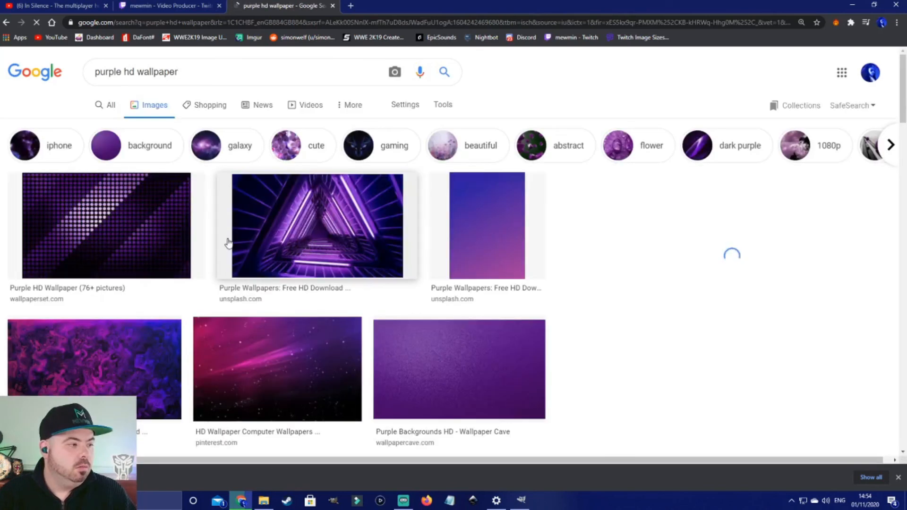
left_click(118, 220)
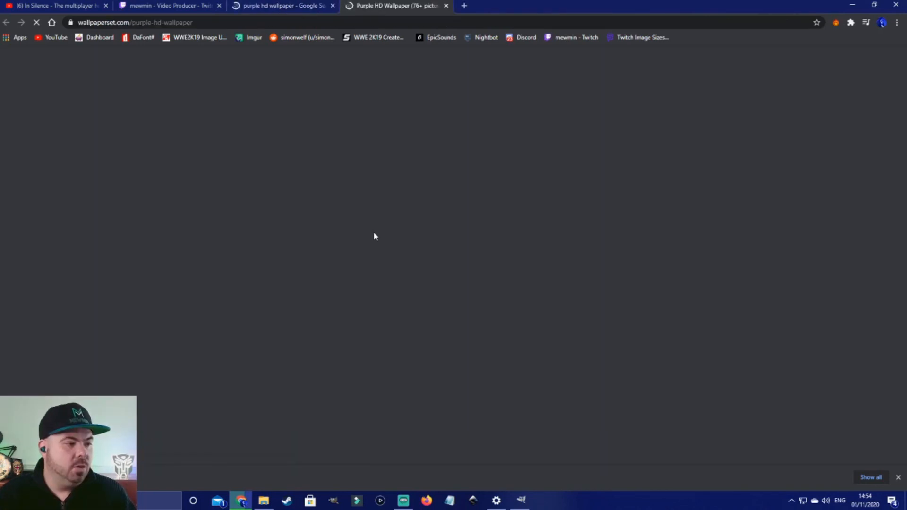
key("ctrl+w")
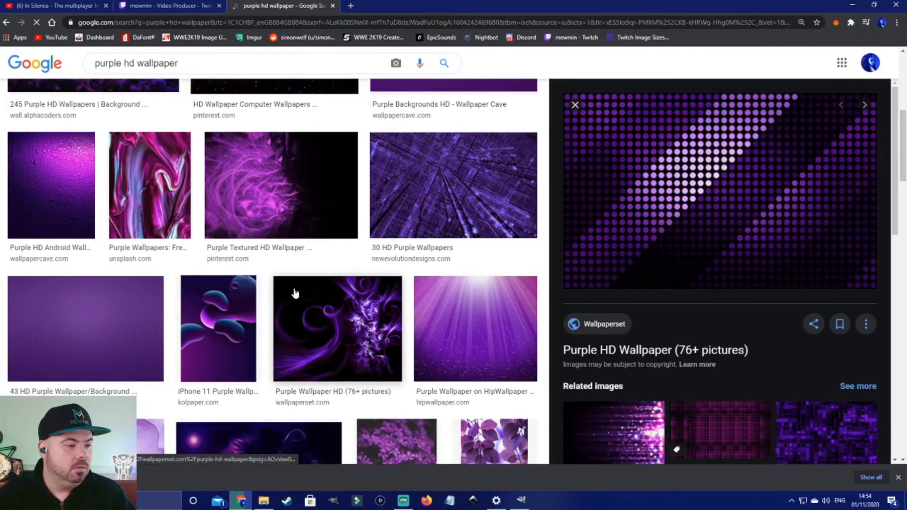
scroll(290, 336, "down", 1)
scroll(290, 336, "down", 5)
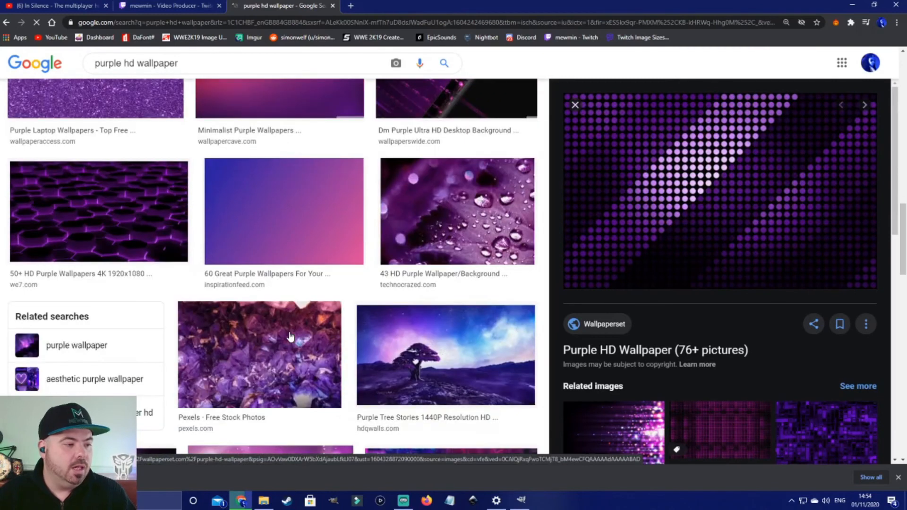
scroll(288, 331, "up", 12)
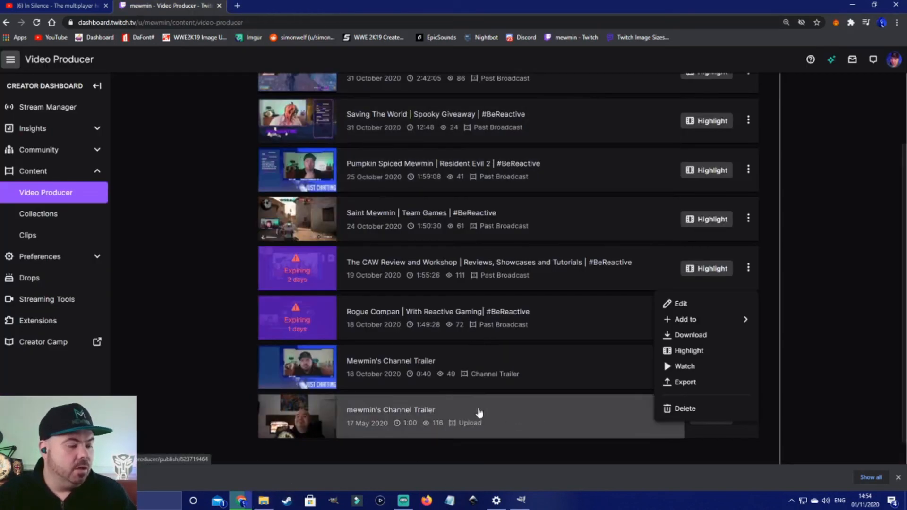
Step: Switch back to the GIMP window with the Halloween image
left_click(403, 501)
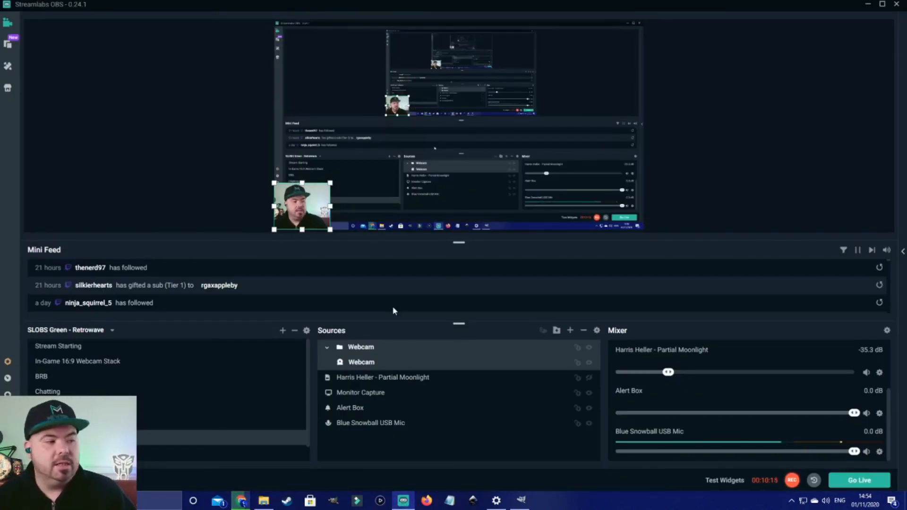
left_click(519, 500)
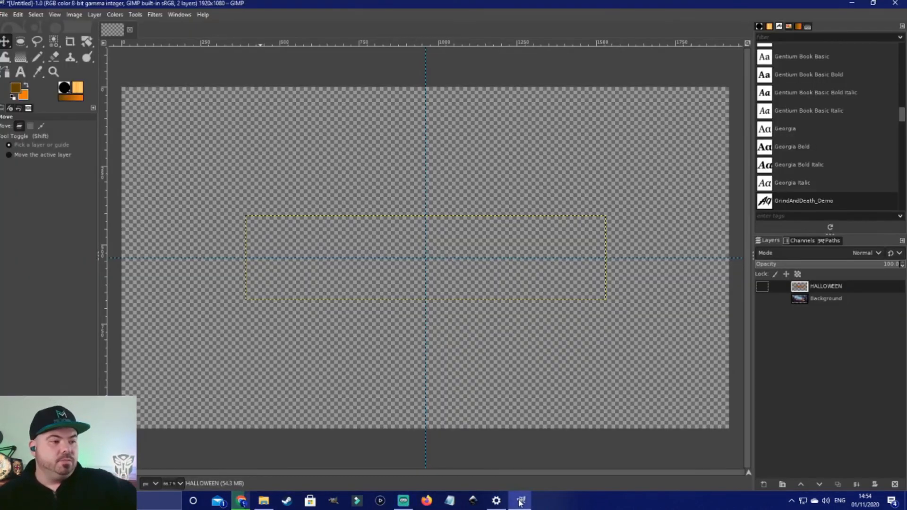